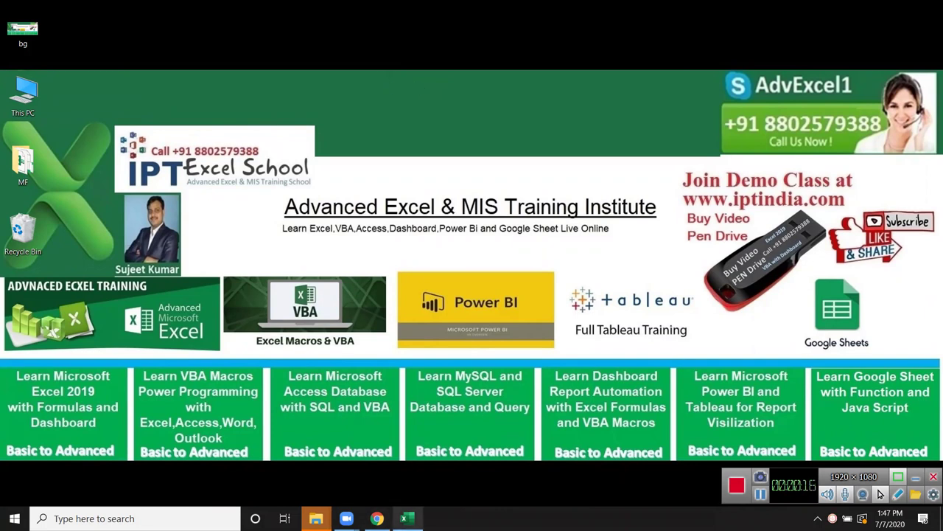
Step: Bring up the rediff NIFTY 100 stock table in Chrome and look over its values
key(alt+Tab)
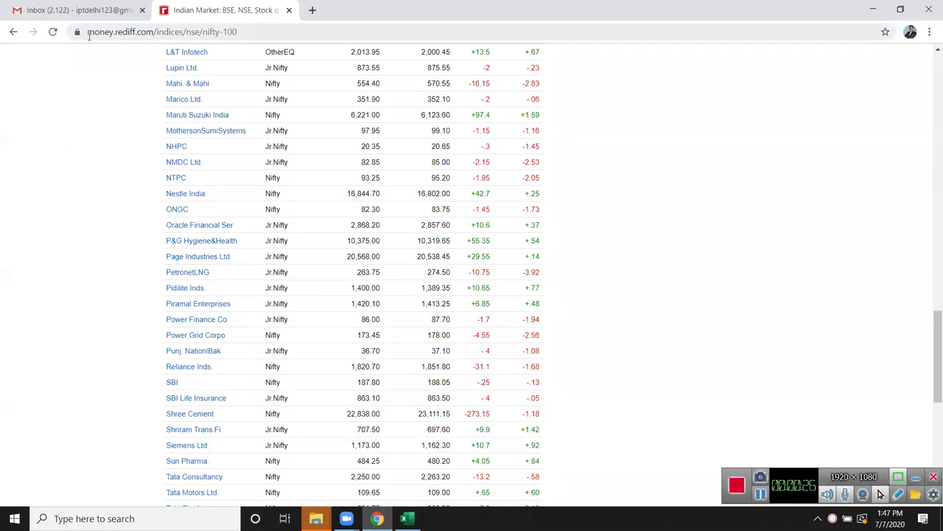
click(114, 33)
scroll(331, 221, up, 3)
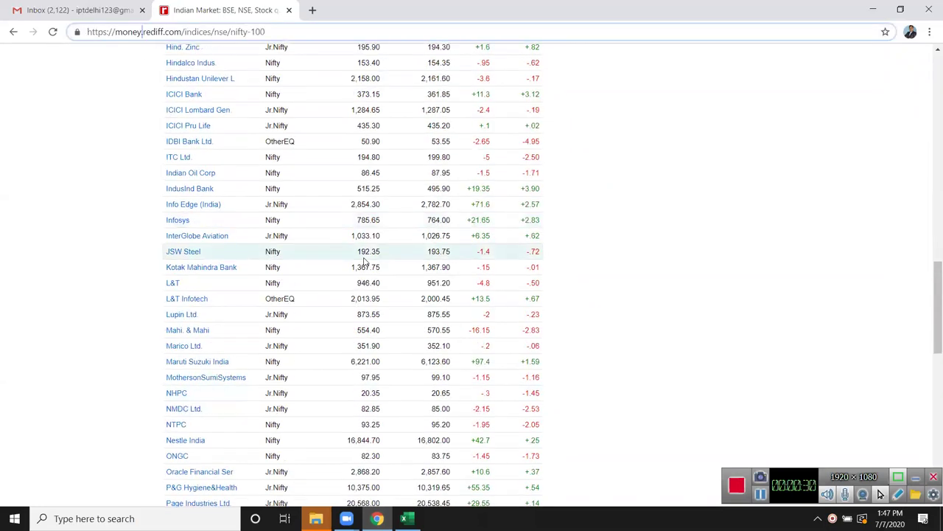
scroll(368, 263, up, 5)
scroll(364, 261, up, 5)
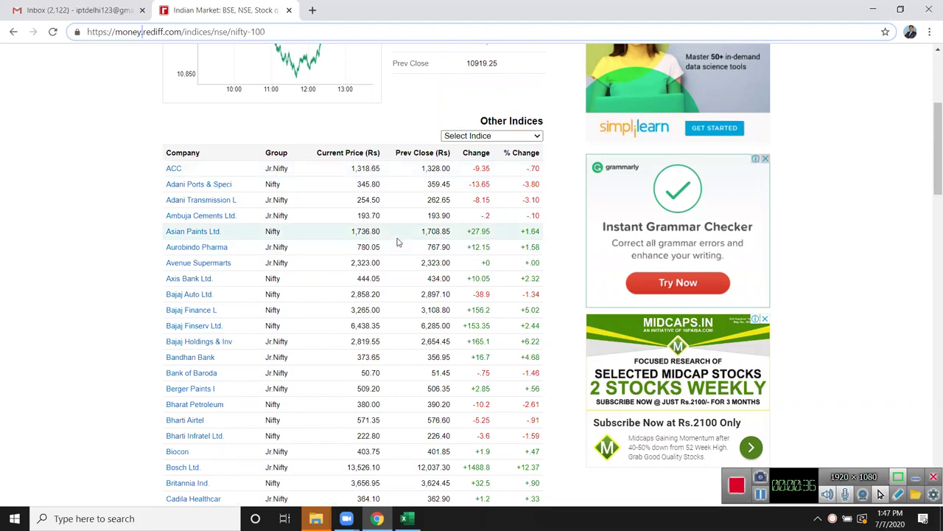
scroll(357, 245, up, 3)
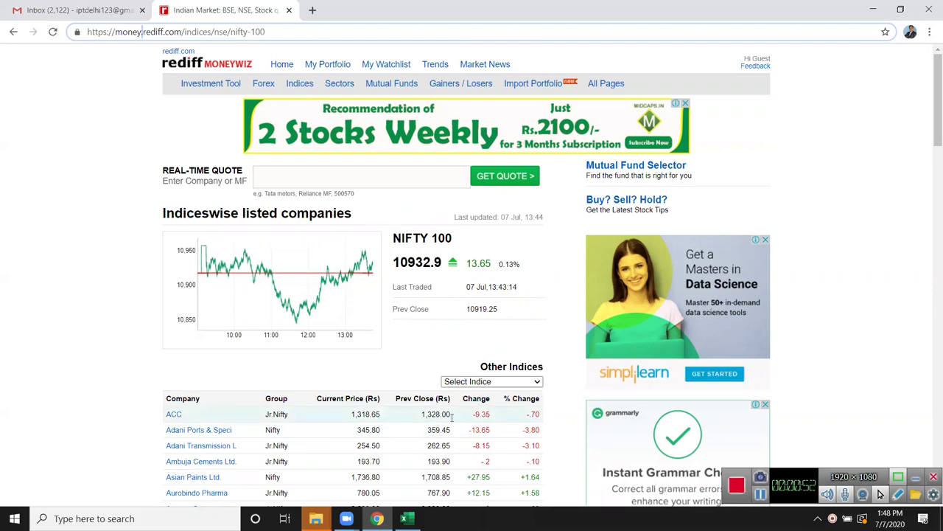
double_click(479, 414)
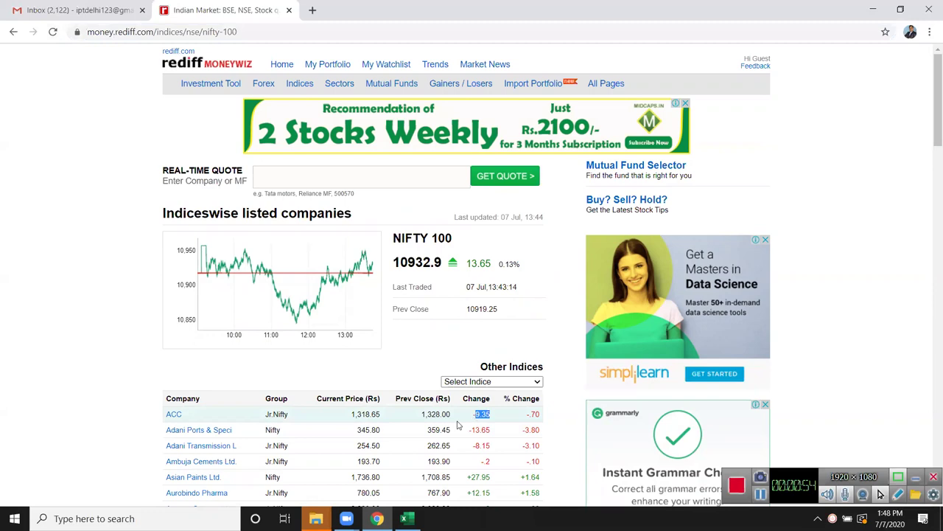
scroll(437, 420, down, 1)
scroll(437, 420, up, 1)
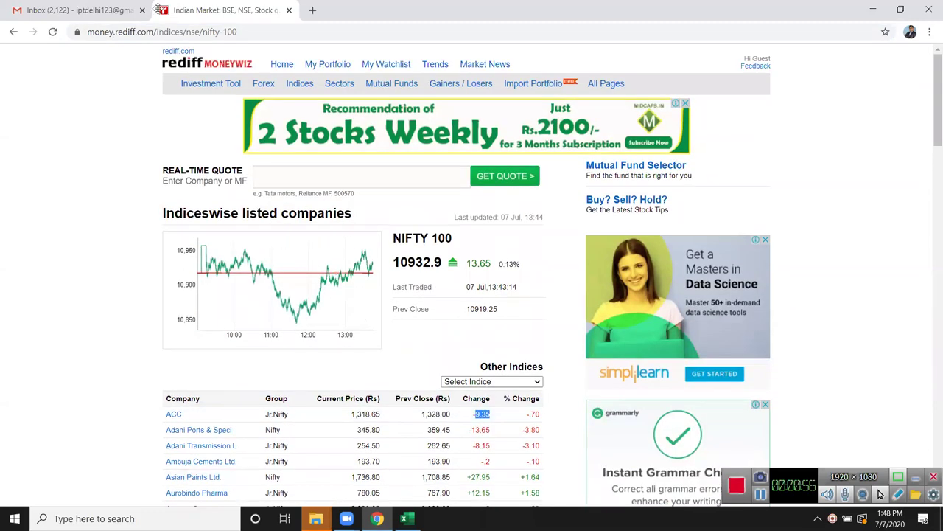
Step: Reload the stock page twice, then select its full web address
click(52, 32)
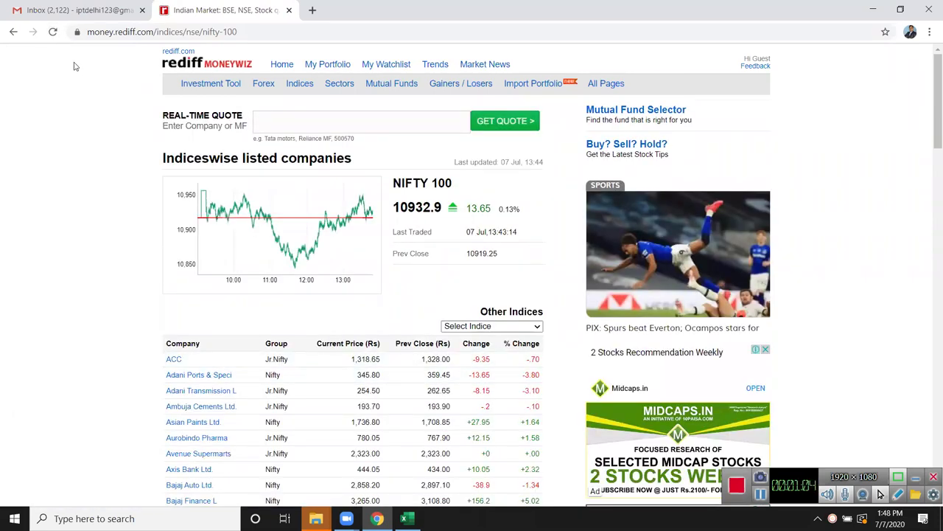
click(50, 33)
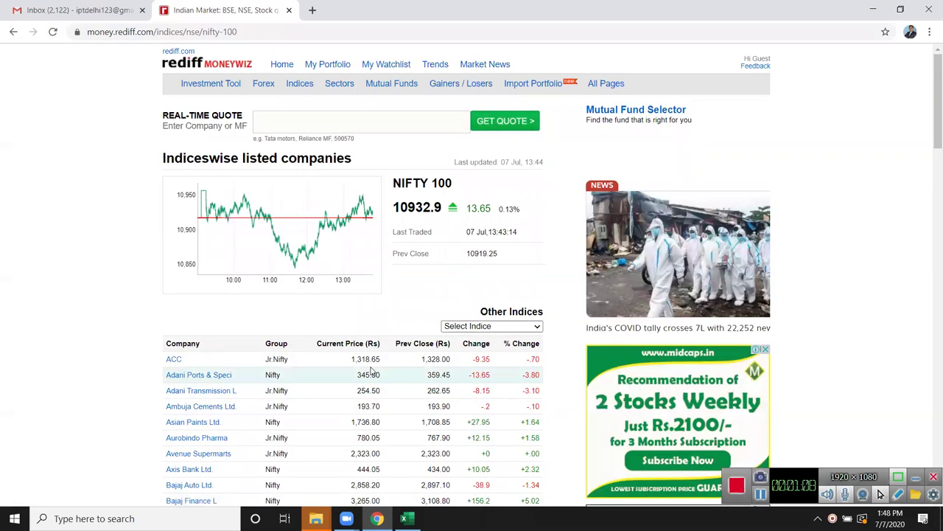
scroll(365, 374, down, 3)
scroll(372, 372, down, 3)
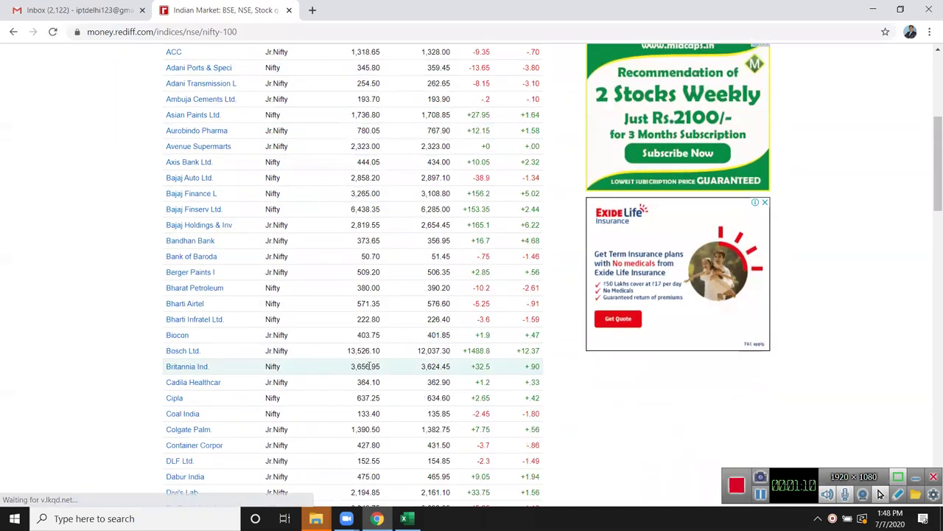
scroll(357, 347, up, 1)
scroll(356, 341, up, 3)
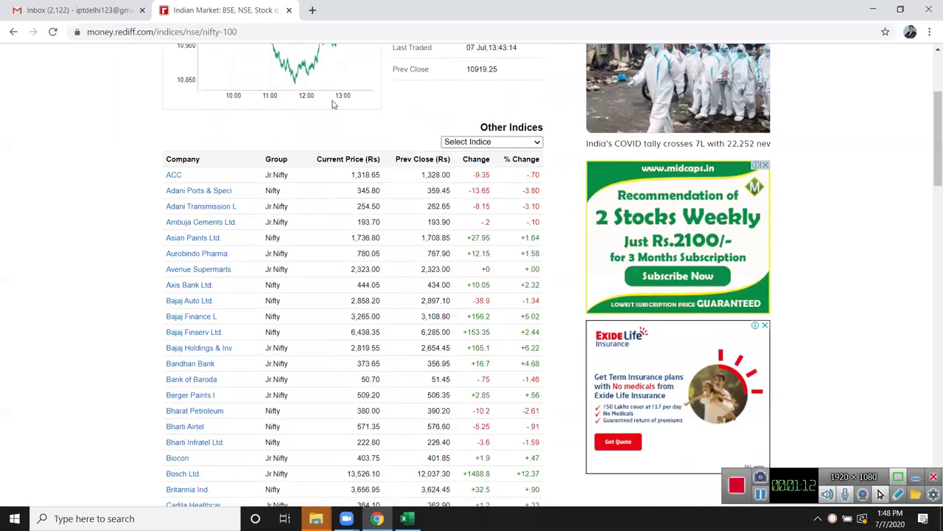
click(281, 31)
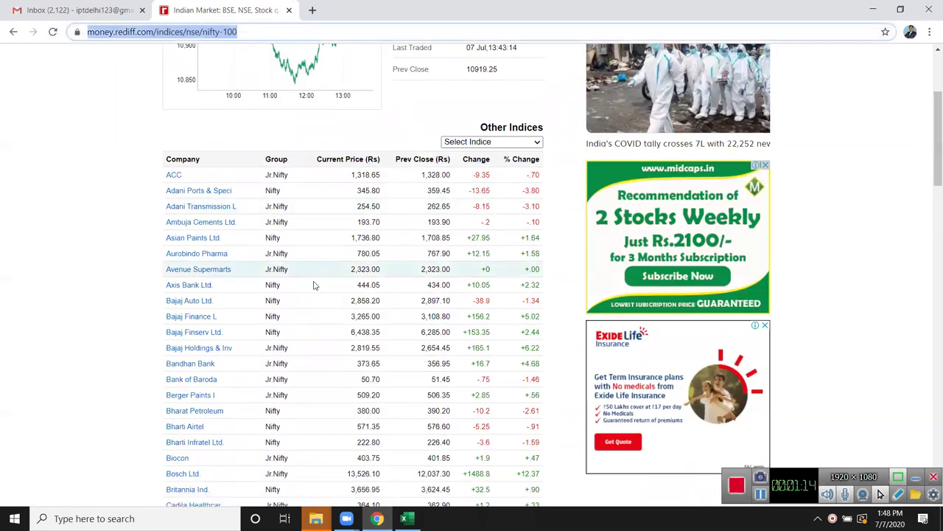
Step: Start a From Web data import from Excel's Data tab
click(404, 518)
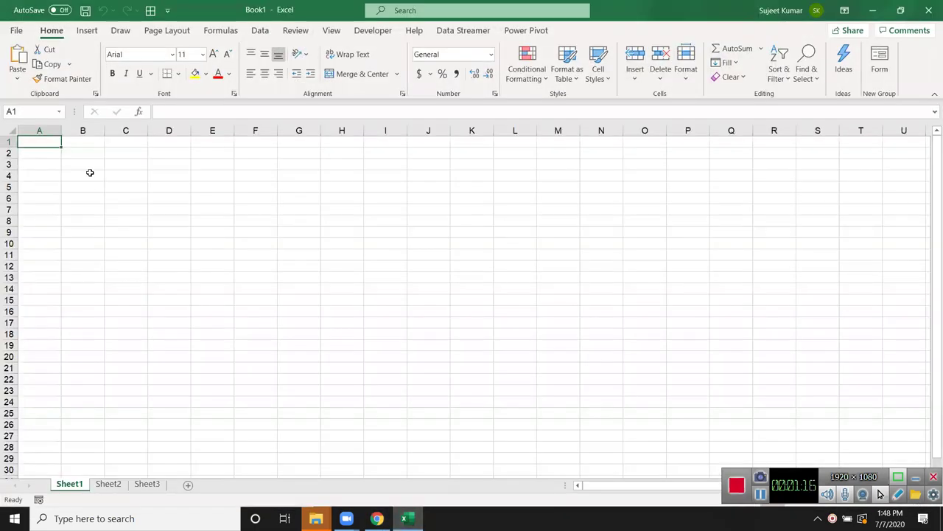
click(258, 32)
click(61, 63)
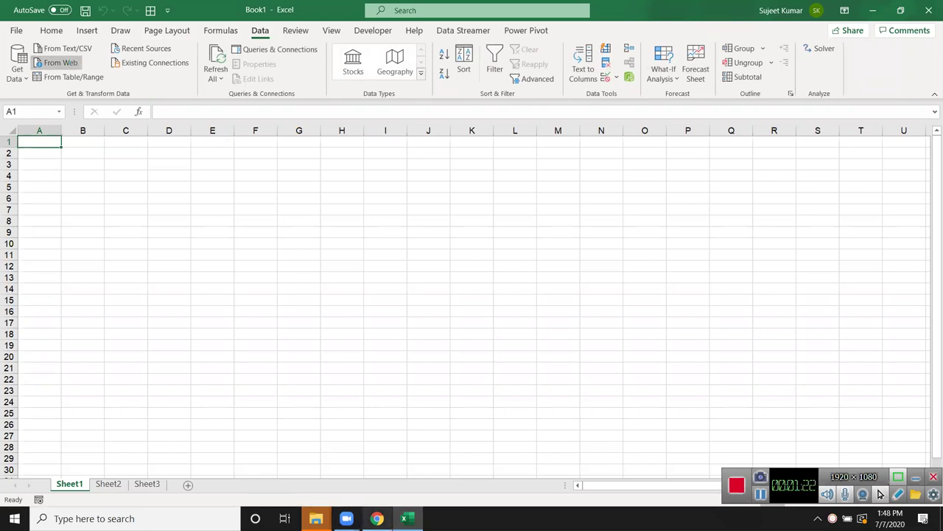
Step: Glance over the rediff stock page in the browser, then return to Excel
click(377, 457)
scroll(295, 239, down, 3)
scroll(292, 244, down, 2)
scroll(292, 245, down, 2)
scroll(292, 245, up, 2)
scroll(292, 245, up, 4)
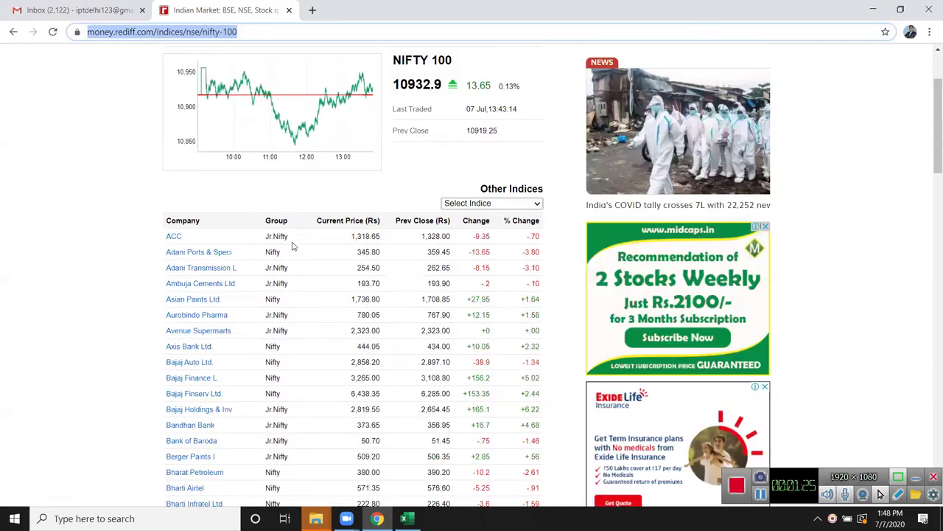
scroll(291, 244, up, 1)
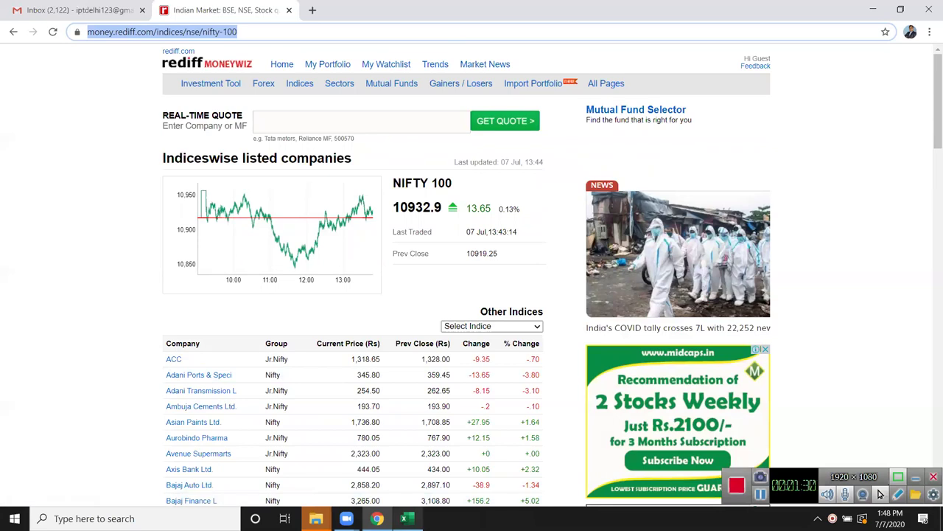
click(880, 494)
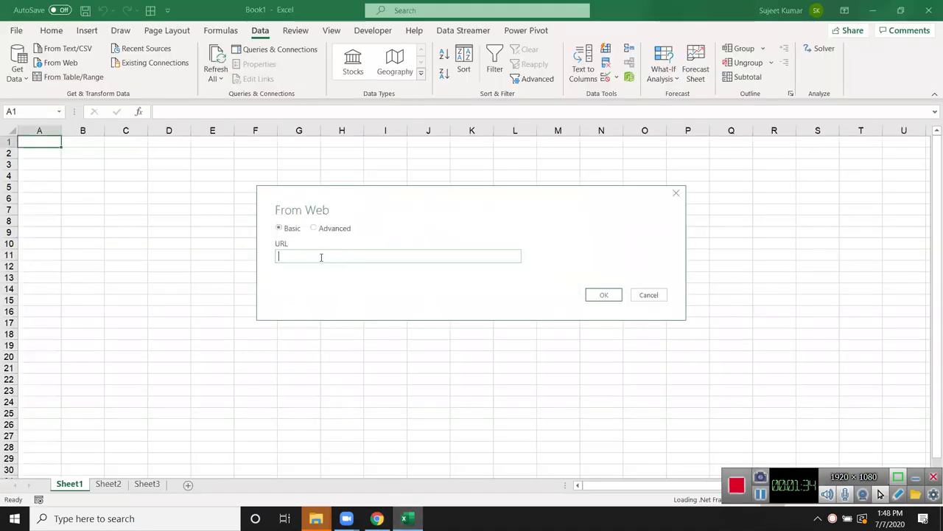
Step: Paste the rediff NIFTY 100 address as the From Web URL and confirm it
text(https://money.rediff.com/indices/nse/nifty-100)
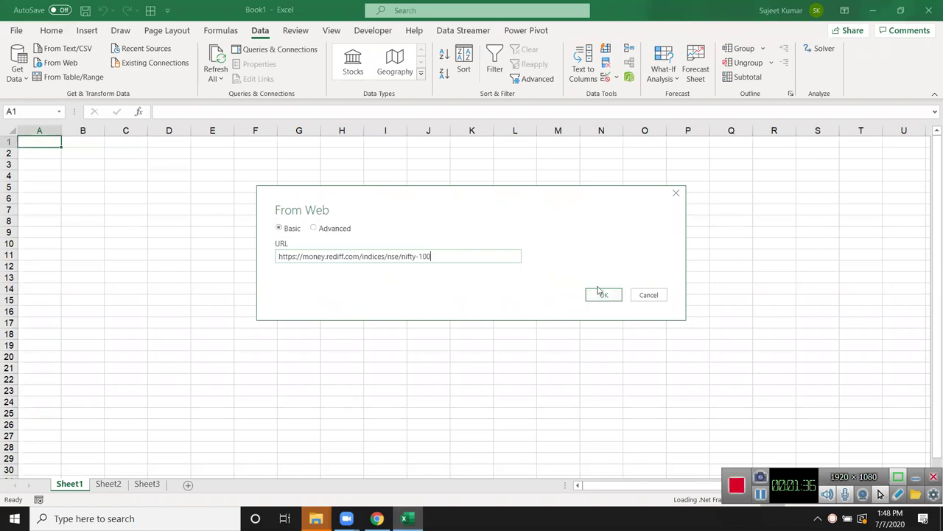
click(610, 295)
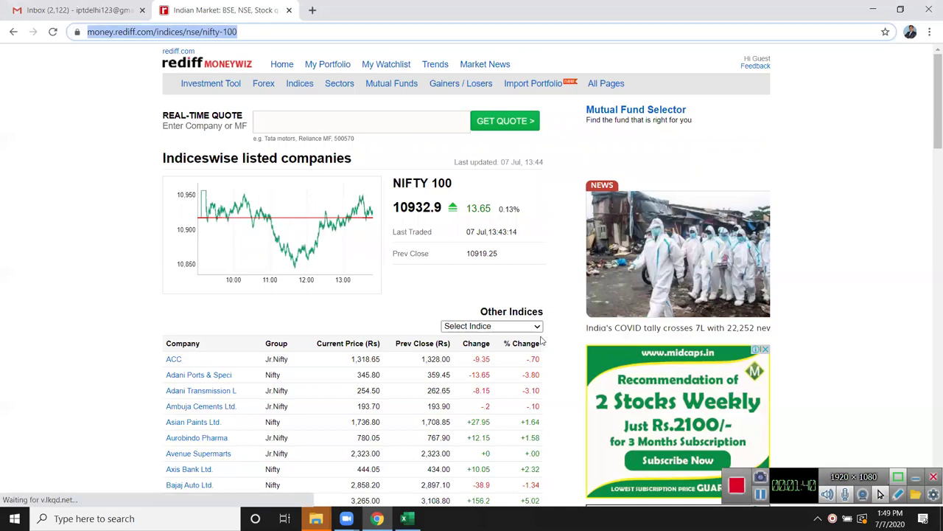
click(536, 326)
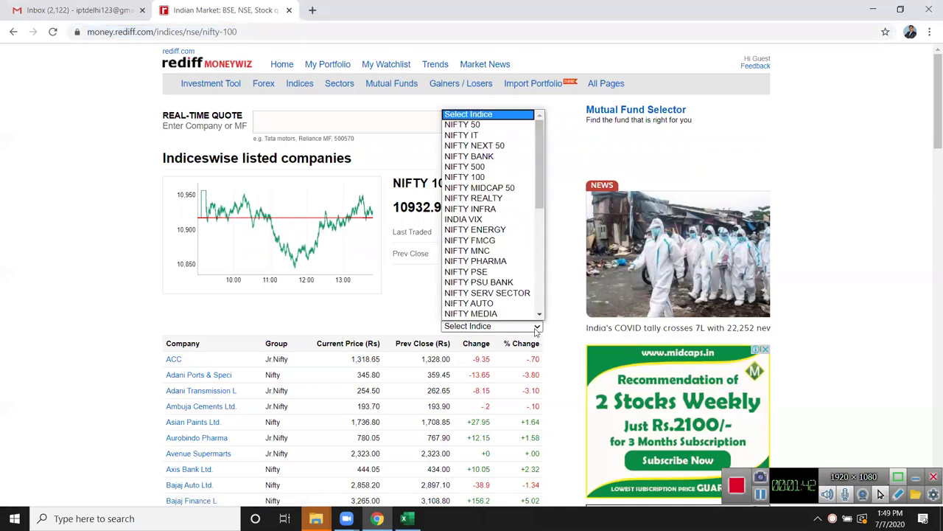
click(535, 328)
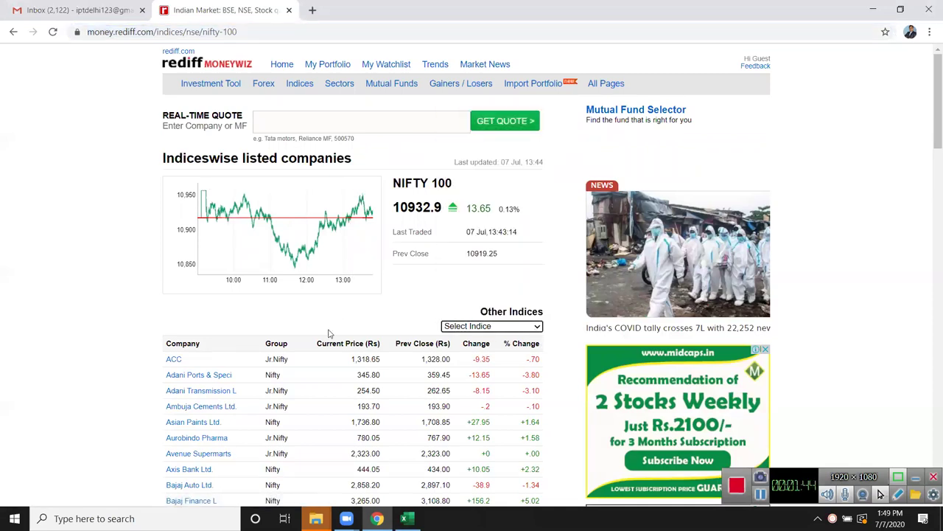
scroll(328, 336, down, 1)
scroll(328, 336, down, 3)
scroll(328, 336, down, 3)
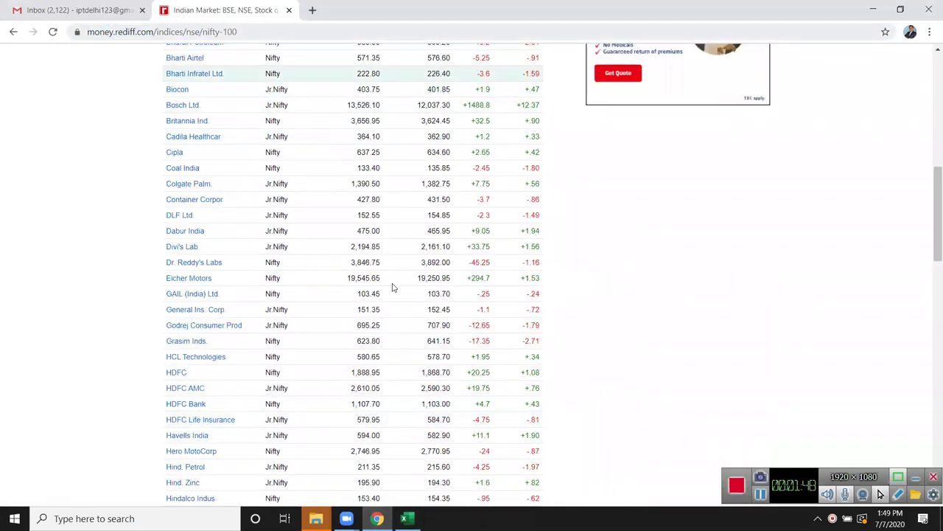
click(404, 518)
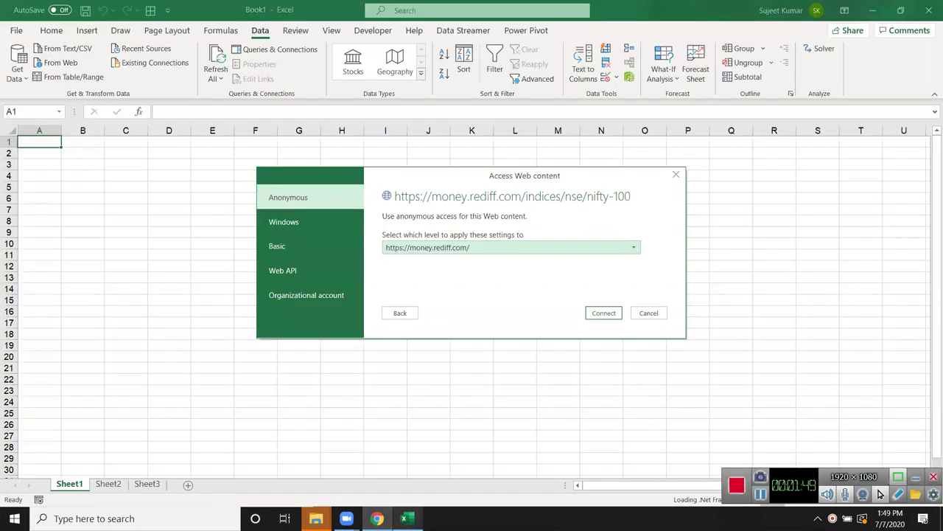
Step: Connect anonymously, preview Table 0 in the Navigator and load it into the workbook
click(599, 313)
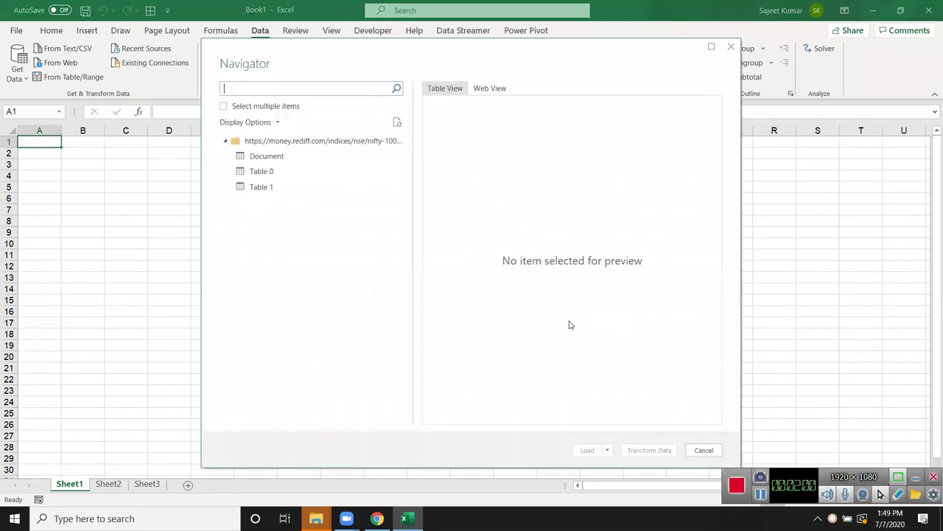
click(261, 177)
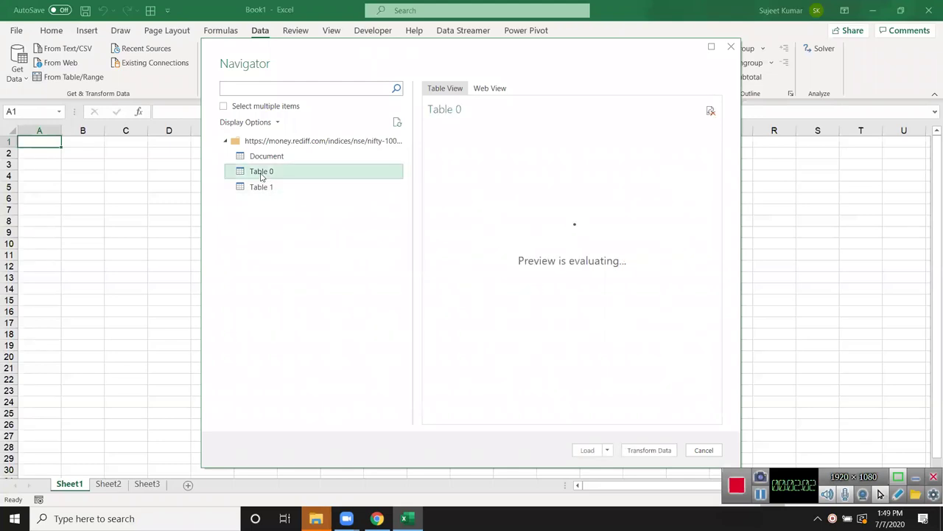
drag(489, 415, 662, 414)
drag(584, 414, 451, 389)
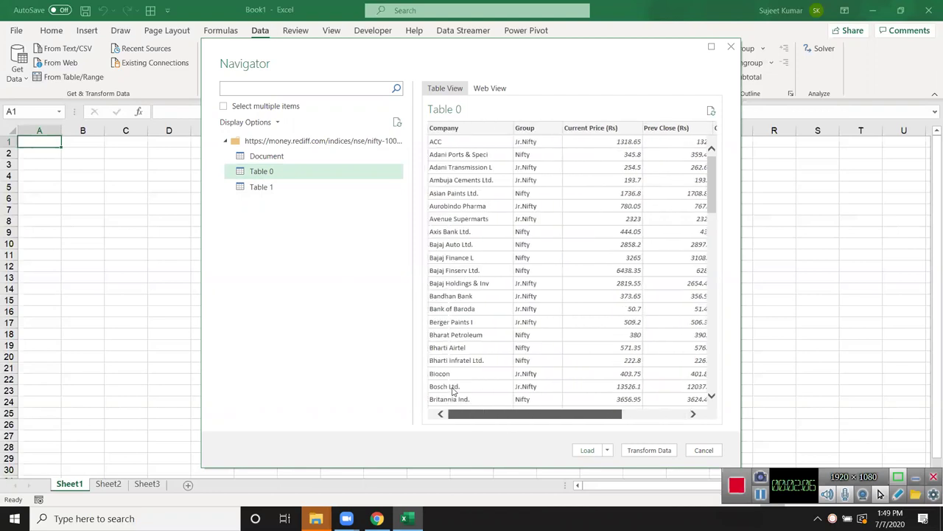
click(595, 451)
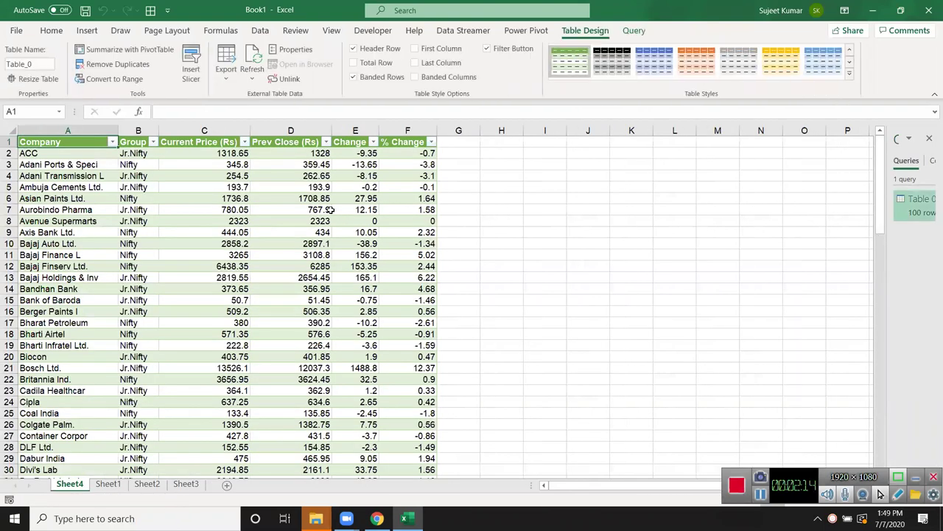
Step: Refresh the Table 0 web query from the Query tab
click(331, 210)
scroll(365, 254, down, 4)
scroll(365, 259, up, 4)
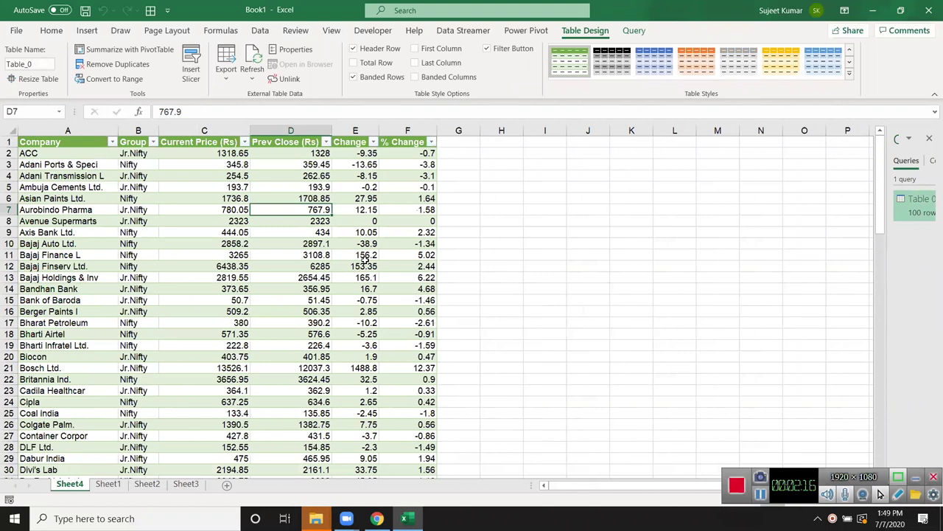
click(640, 30)
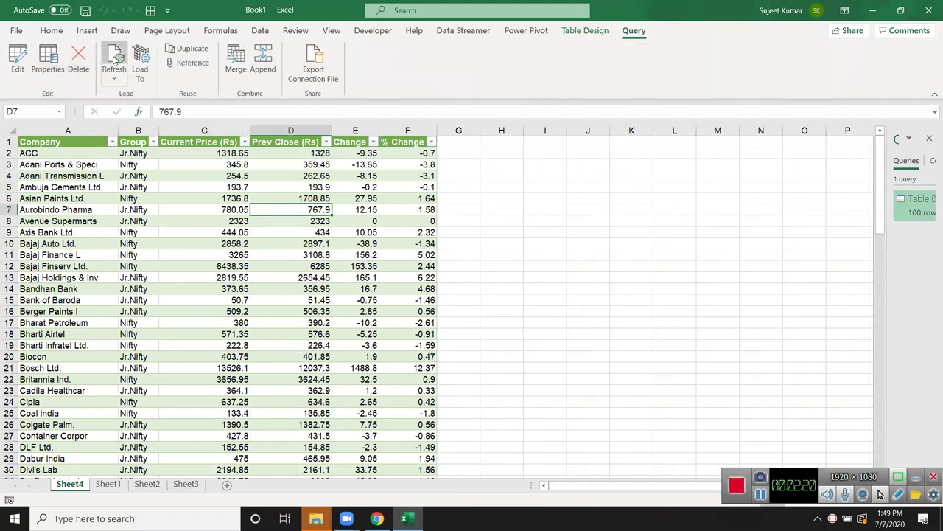
click(114, 59)
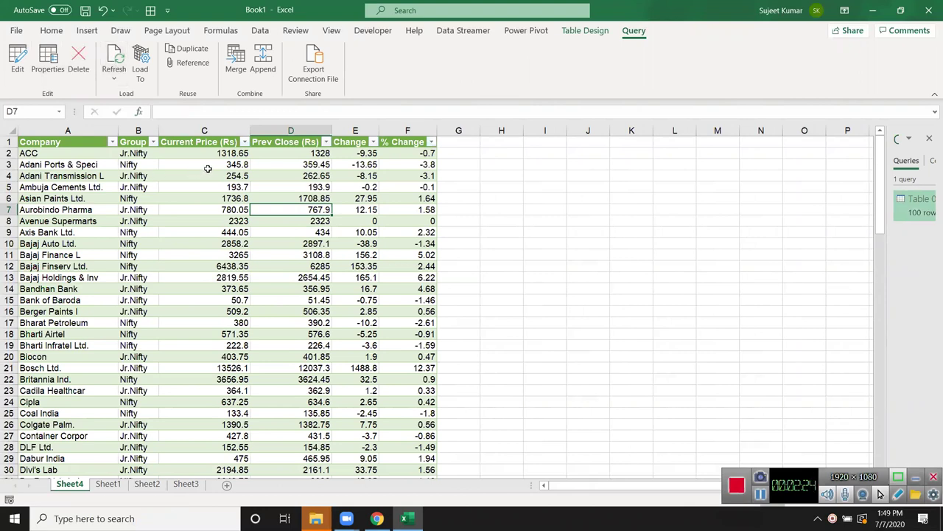
Step: Refresh the stock table three more times and scroll through its 100 rows
click(219, 209)
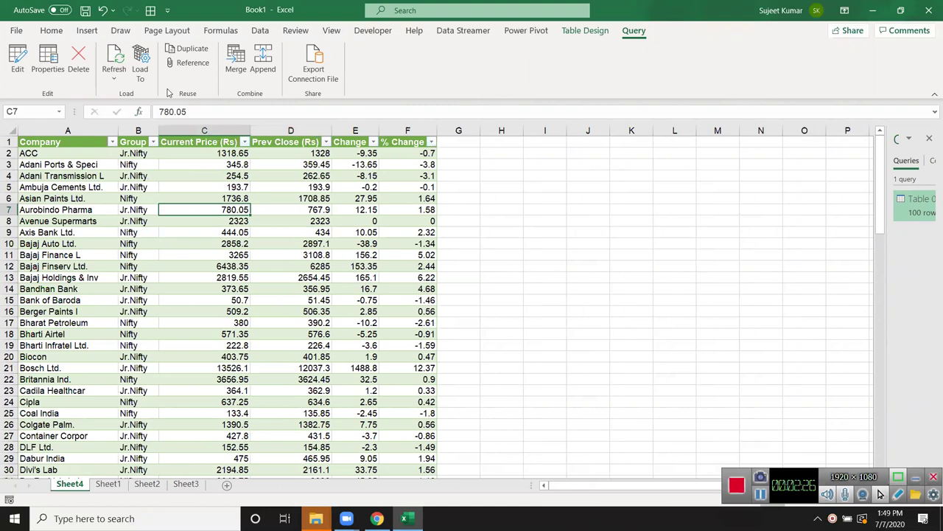
click(120, 60)
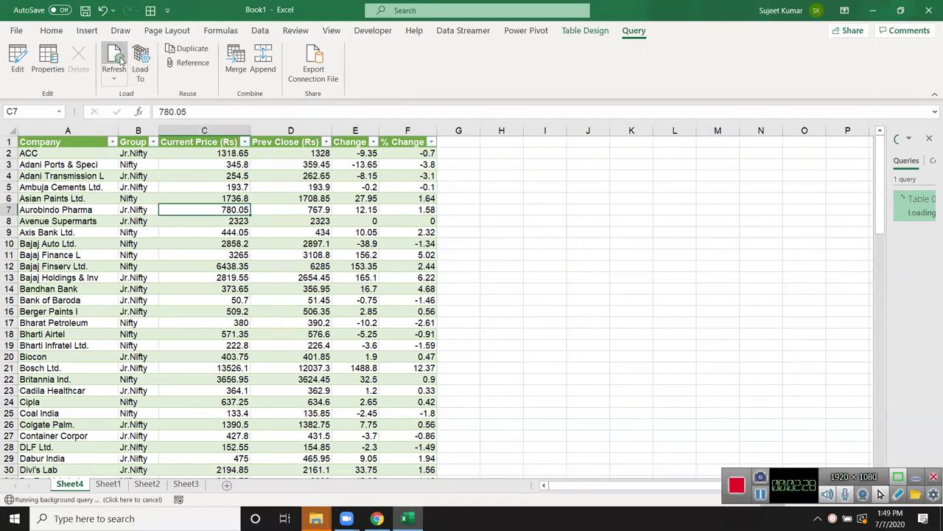
click(114, 61)
click(115, 61)
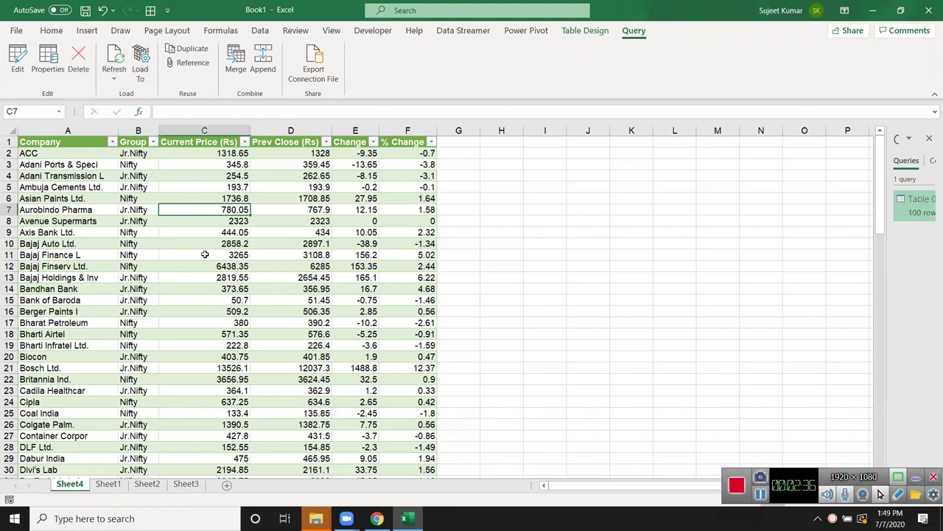
scroll(199, 261, down, 2)
scroll(197, 269, down, 1)
scroll(197, 272, up, 3)
scroll(197, 273, down, 4)
scroll(196, 277, down, 5)
scroll(195, 283, down, 3)
scroll(194, 283, up, 6)
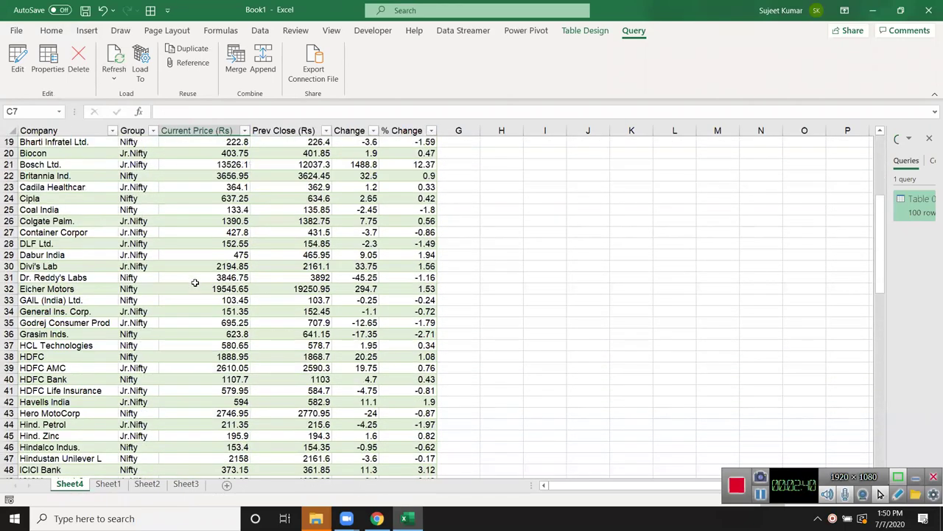
scroll(195, 283, up, 4)
scroll(194, 283, up, 2)
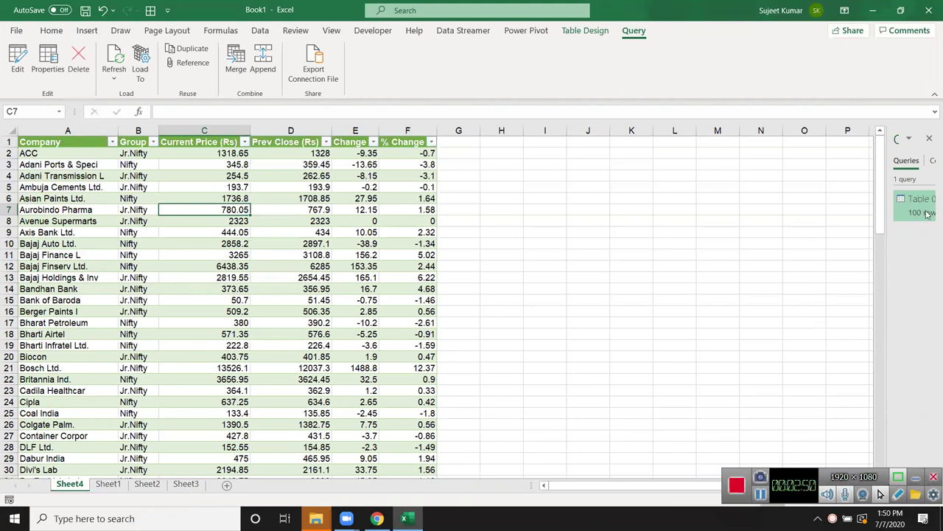
mouse_move(915, 205)
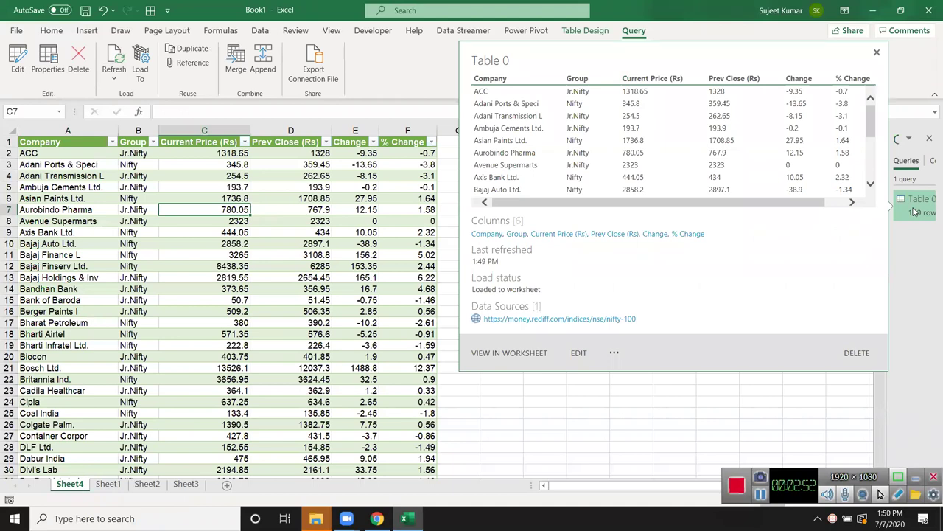
Step: Edit Table 0 in Power Query, filtering Company to Bajaj Auto Ltd. and Axis Bank Ltd
click(579, 354)
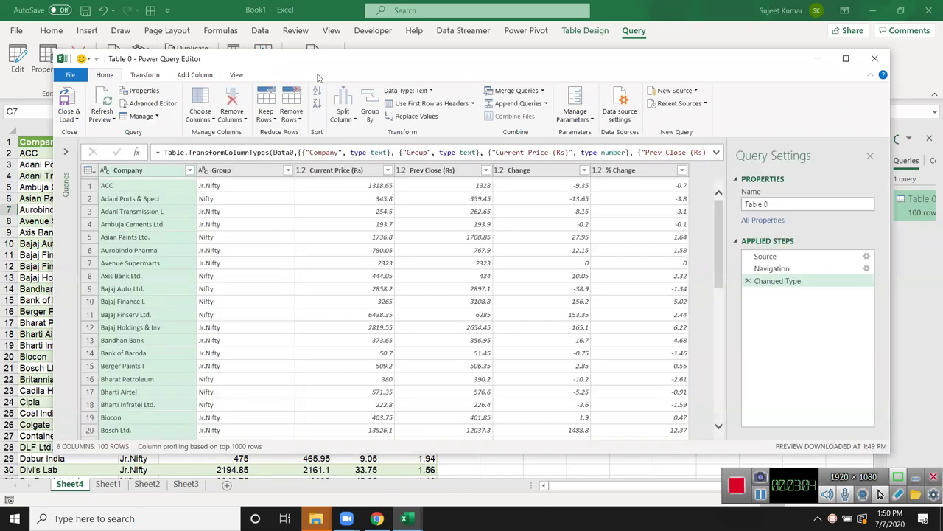
click(189, 170)
click(215, 299)
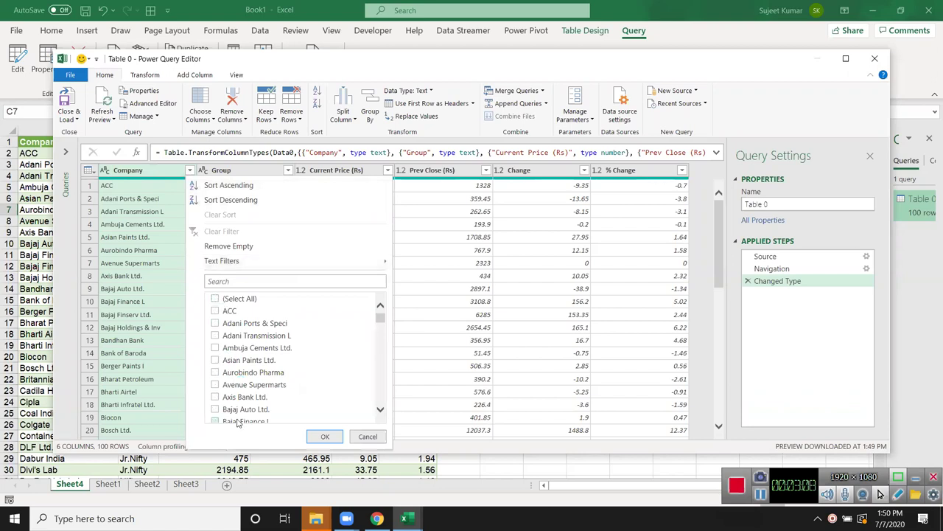
click(215, 410)
click(216, 397)
Step: Add SBI to the Company filter, apply it, and load the query back to the sheet
scroll(243, 369, down, 5)
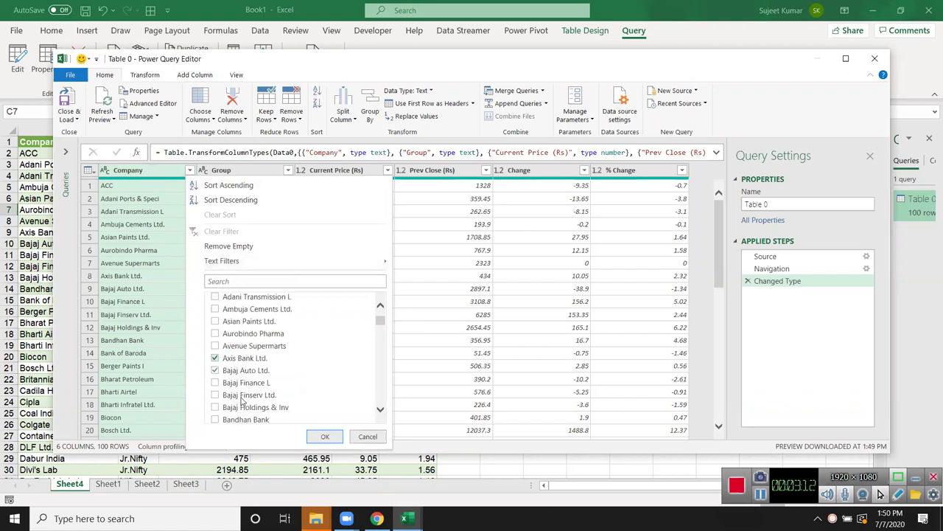
scroll(242, 402, down, 2)
scroll(242, 402, down, 1)
scroll(242, 402, down, 1)
scroll(242, 402, down, 2)
scroll(242, 401, down, 2)
scroll(241, 401, down, 2)
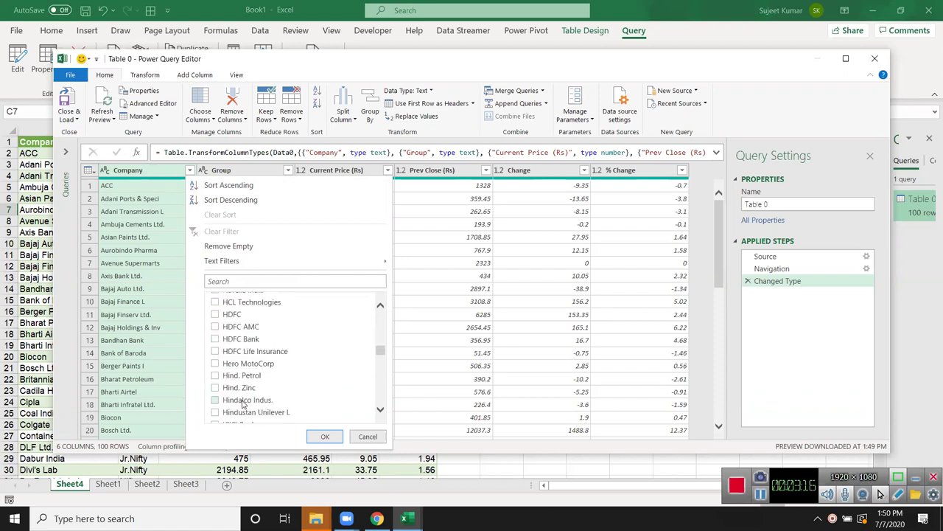
scroll(243, 403, down, 2)
scroll(243, 404, down, 2)
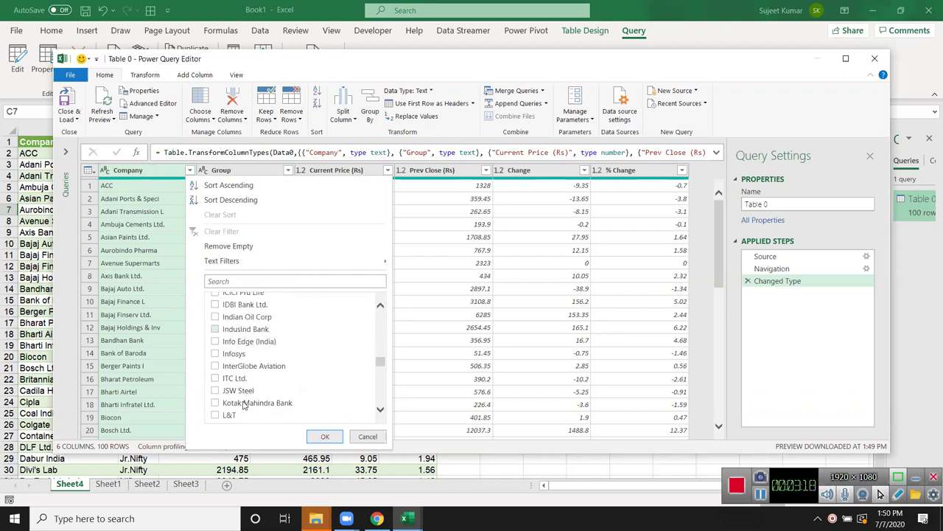
scroll(243, 404, down, 2)
scroll(243, 404, down, 2)
scroll(243, 404, down, 2)
scroll(243, 404, down, 1)
scroll(243, 404, down, 1)
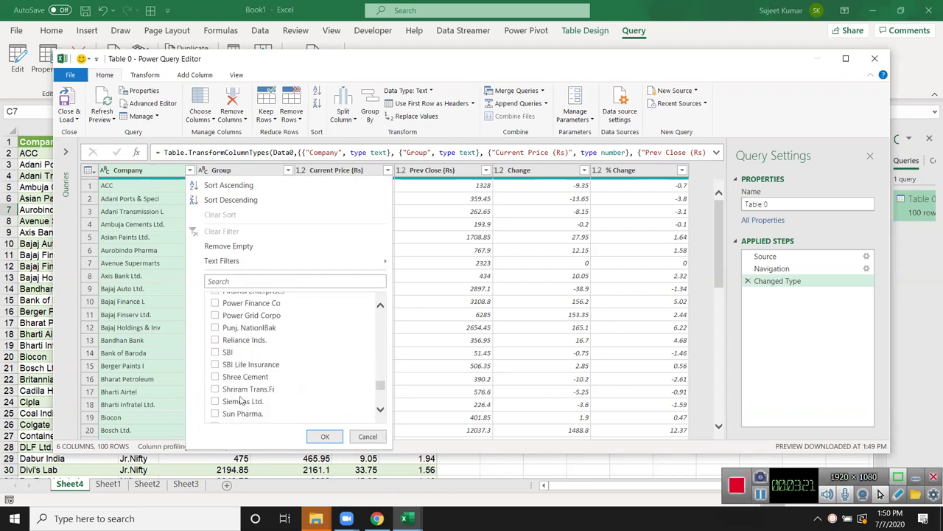
click(215, 353)
click(324, 434)
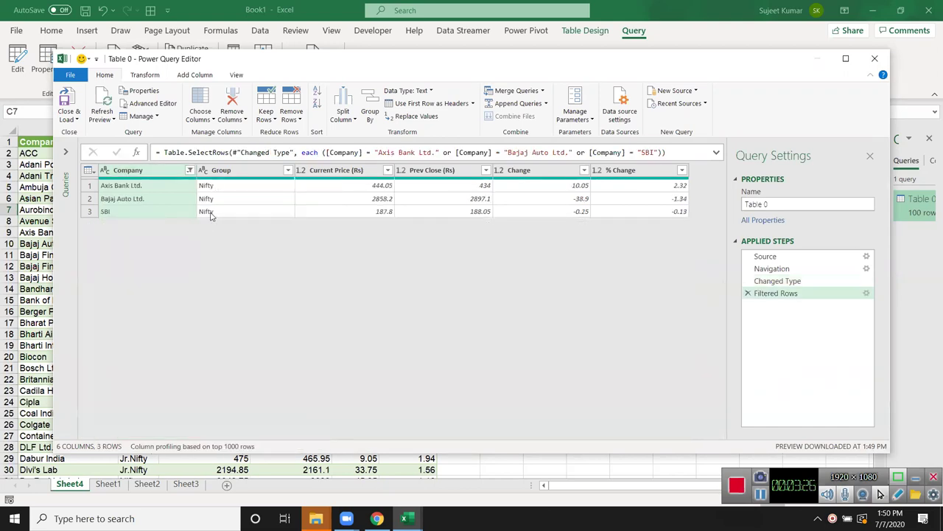
click(74, 102)
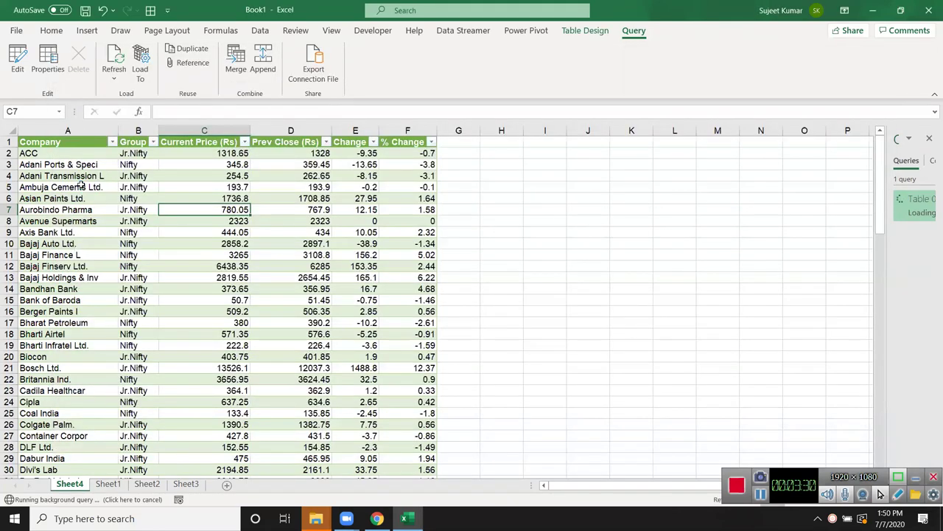
Step: Select the current prices of Axis Bank, Bajaj Auto and SBI in the table
click(188, 156)
click(187, 165)
click(185, 177)
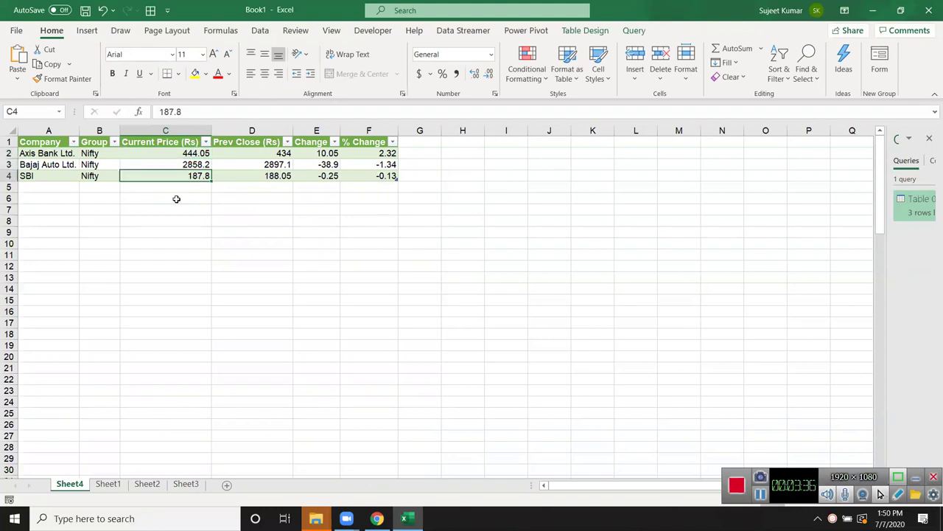
right_click(168, 164)
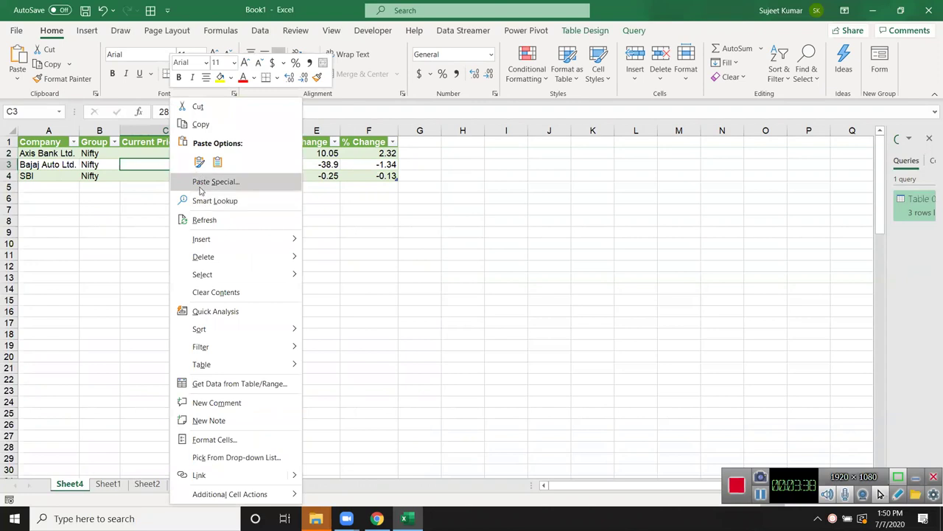
Step: Refresh the three-row Table 0 query twice from the cell's context menu
click(206, 221)
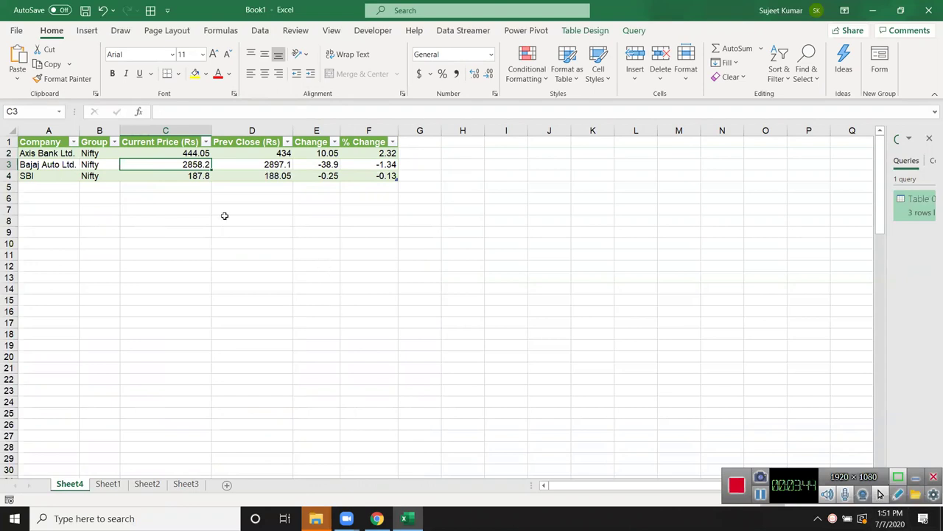
right_click(197, 163)
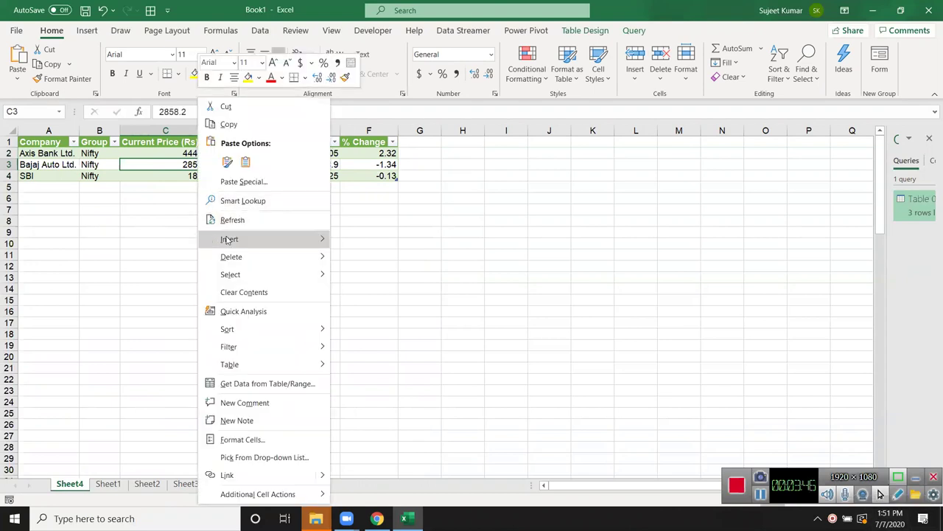
click(227, 218)
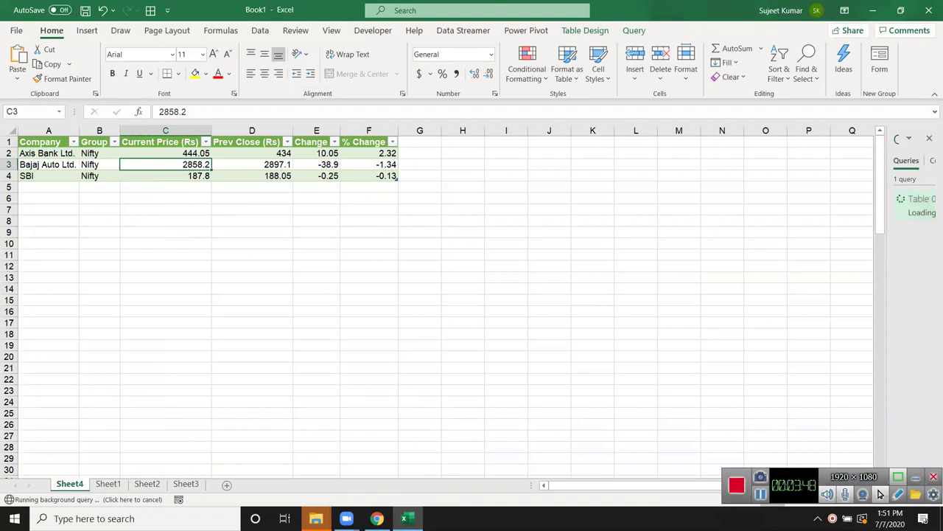
Step: Switch to the browser and open the Google homepage in a new tab
key(alt+Tab)
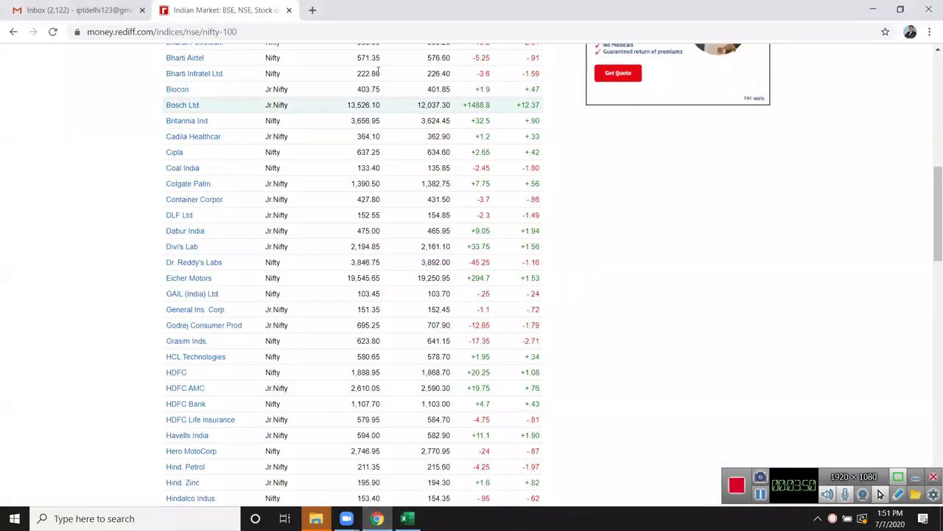
scroll(472, 295, up, 3)
scroll(472, 294, up, 3)
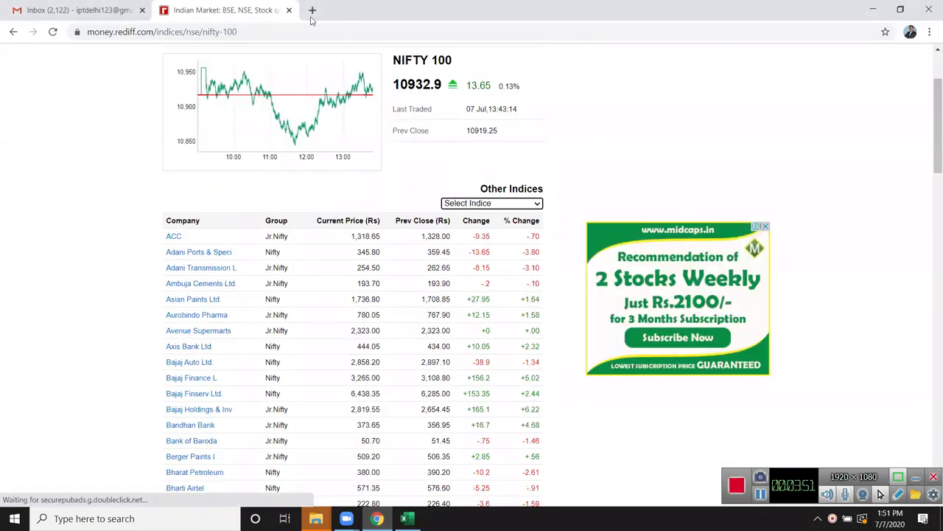
click(311, 18)
text(google.com)
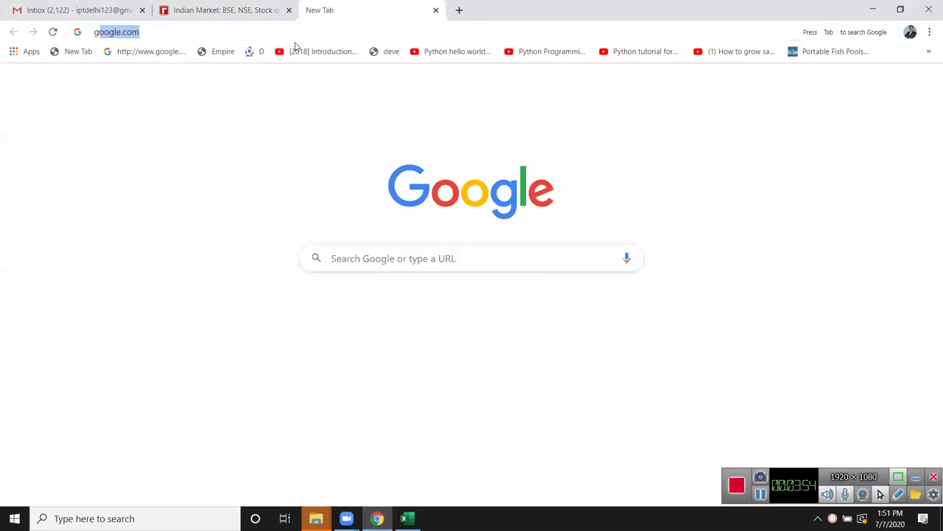
key(Return)
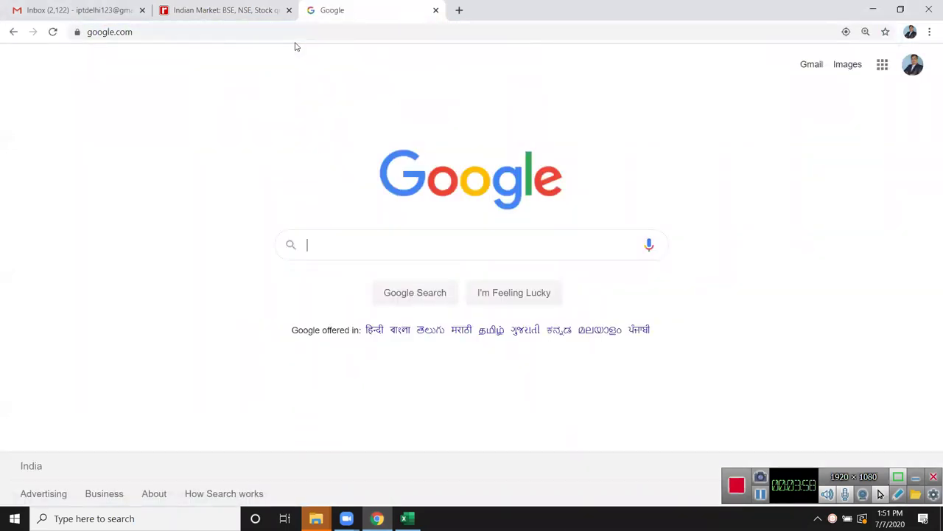
Step: Search 'share price list today' and open the moneycontrol market statistics result
text(sha)
key(Down)
key(Return)
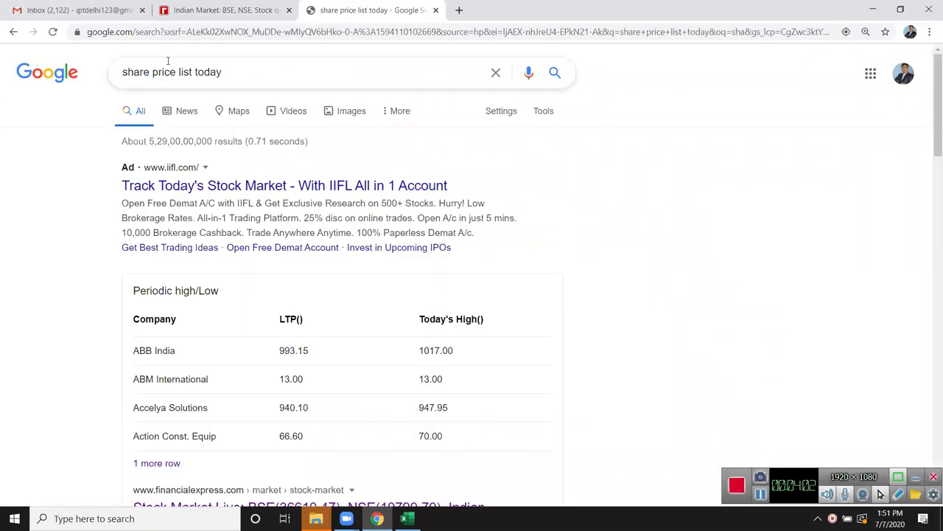
scroll(310, 277, down, 5)
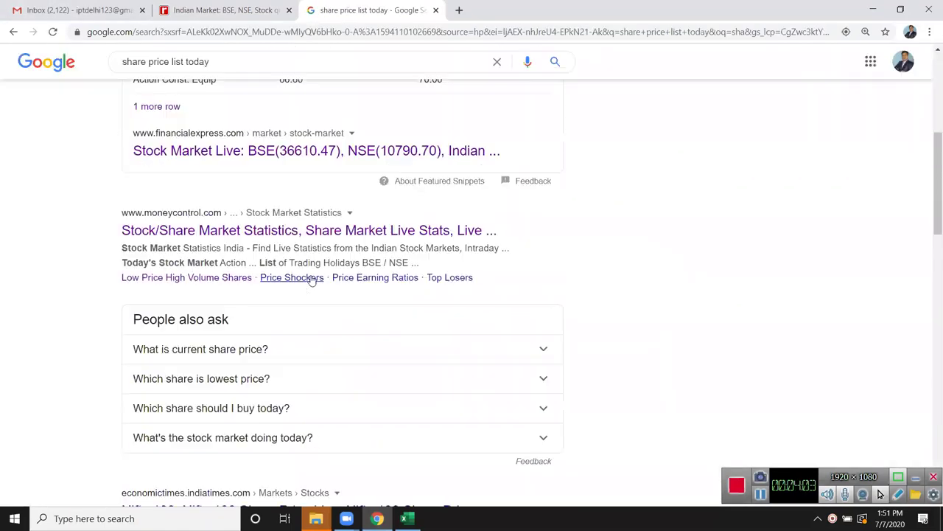
click(239, 224)
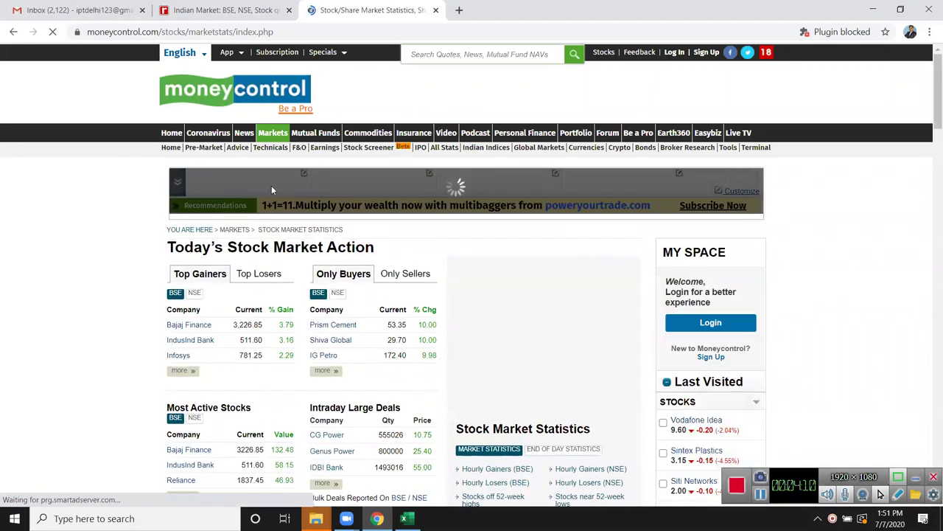
Step: Scroll down Moneycontrol's Stock Market Action page and back up, then open Markets
scroll(335, 362, down, 2)
scroll(335, 361, down, 2)
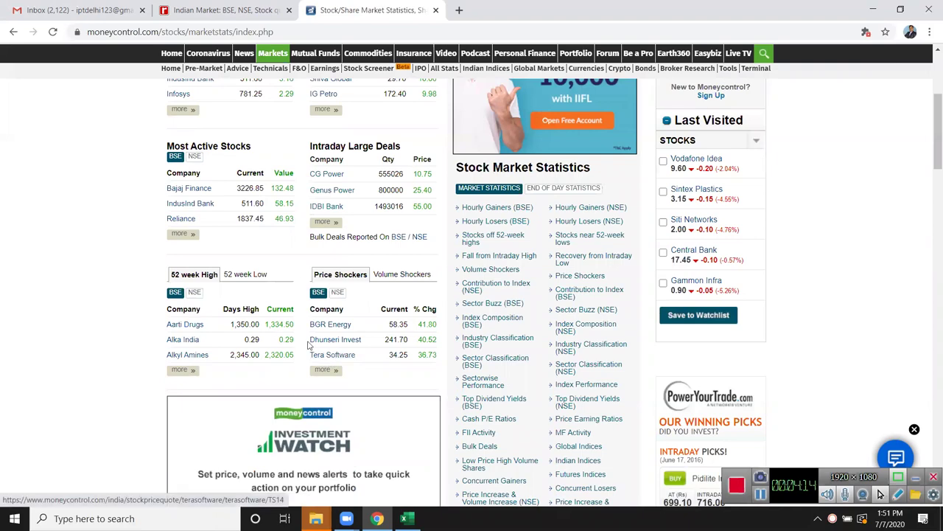
scroll(295, 324, up, 3)
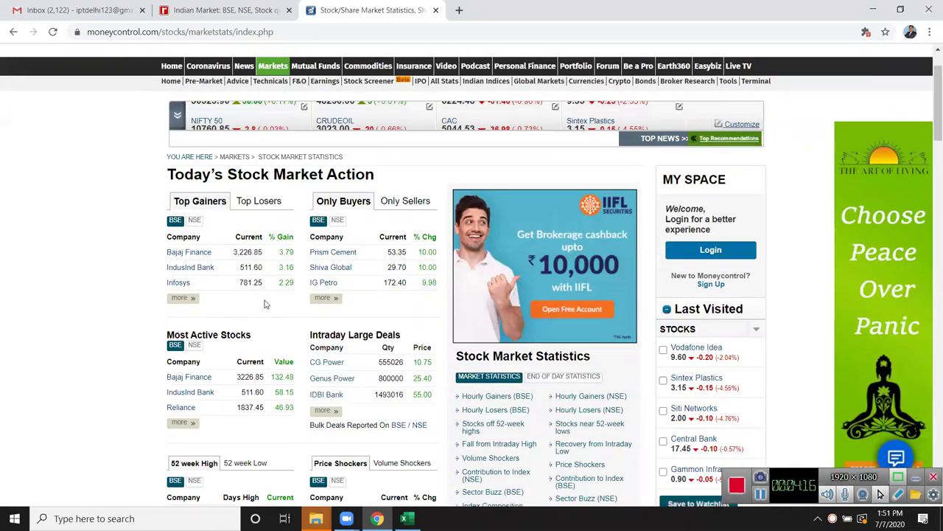
scroll(266, 304, down, 4)
scroll(266, 304, down, 1)
scroll(266, 304, down, 1)
scroll(266, 304, down, 3)
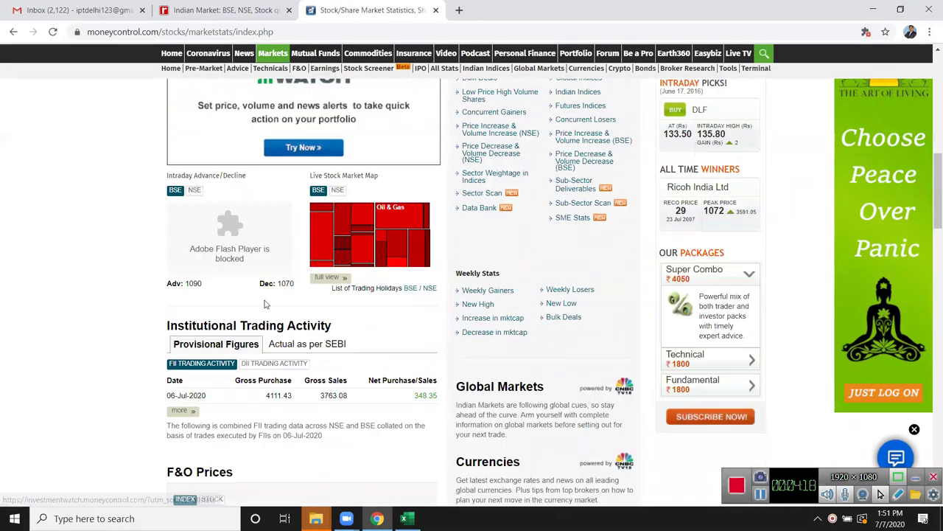
scroll(267, 304, down, 3)
scroll(266, 304, down, 3)
scroll(266, 306, down, 3)
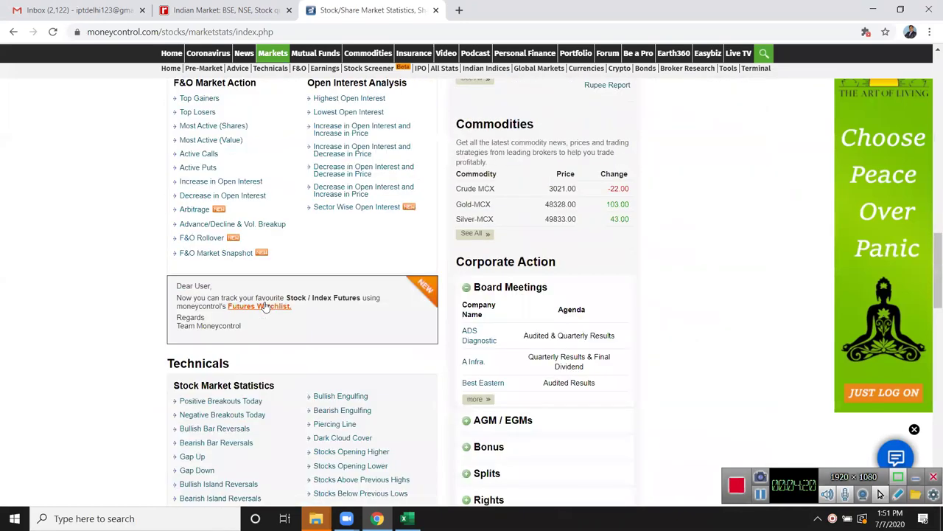
scroll(266, 305, down, 3)
scroll(265, 305, down, 3)
scroll(265, 306, down, 5)
scroll(266, 305, down, 5)
scroll(265, 306, up, 5)
scroll(583, 290, up, 5)
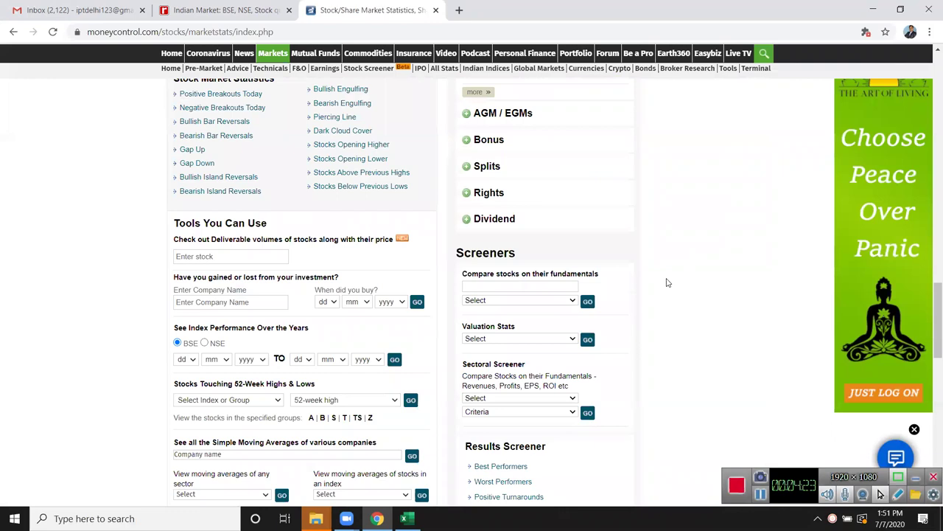
scroll(668, 281, up, 3)
scroll(665, 280, up, 1)
scroll(659, 281, up, 4)
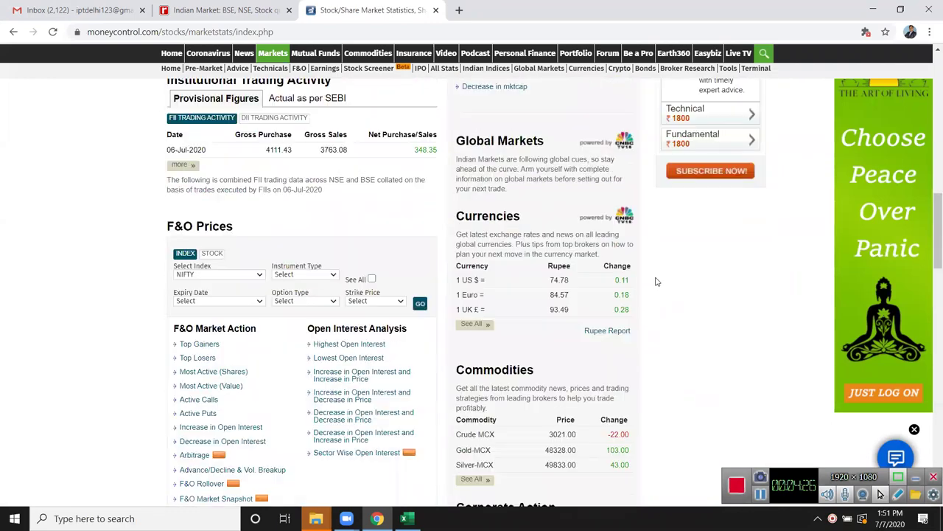
scroll(600, 280, up, 4)
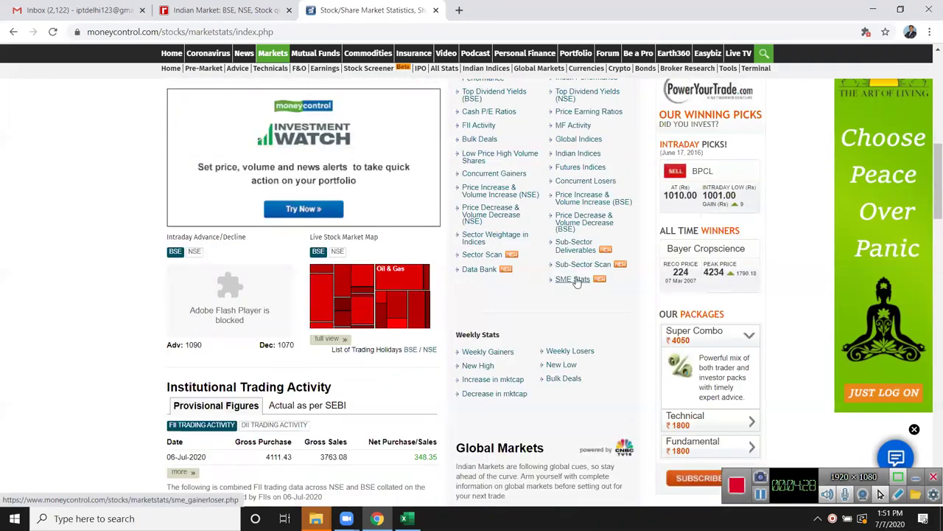
scroll(583, 280, up, 2)
scroll(577, 281, up, 1)
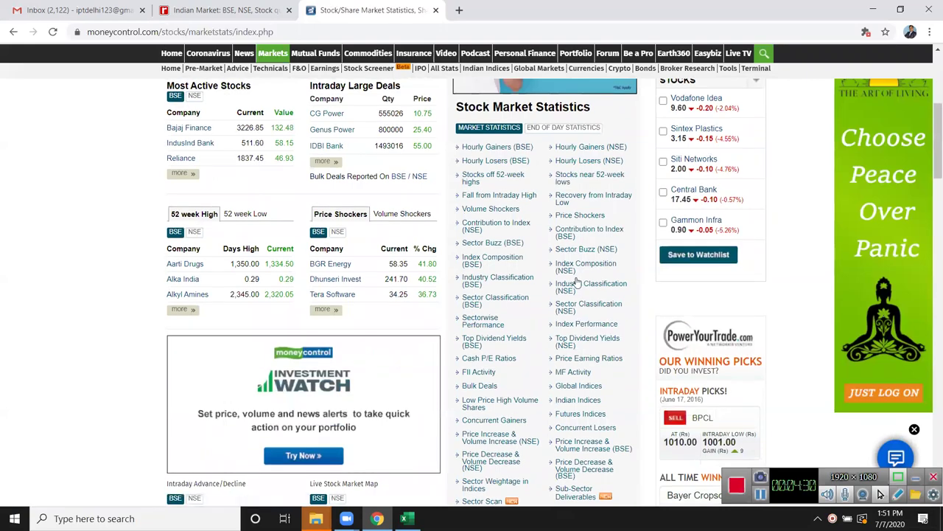
scroll(577, 281, up, 5)
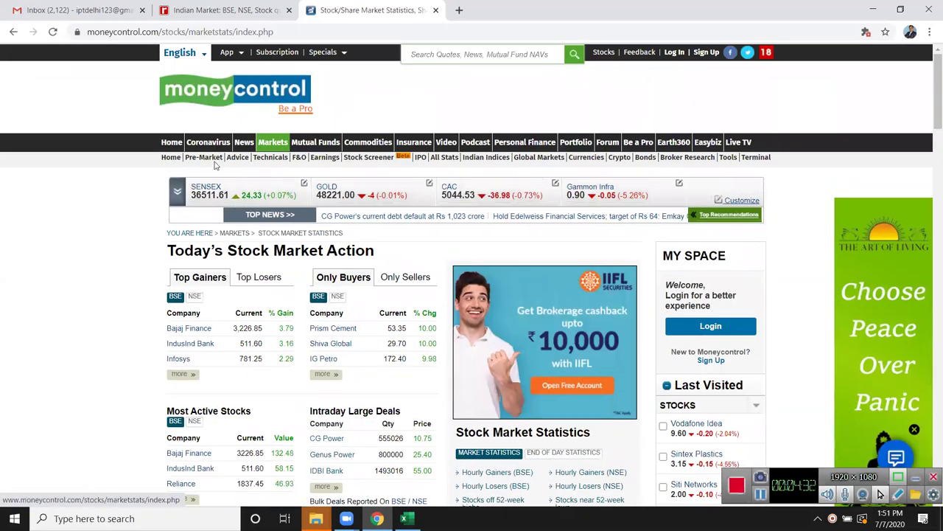
click(278, 145)
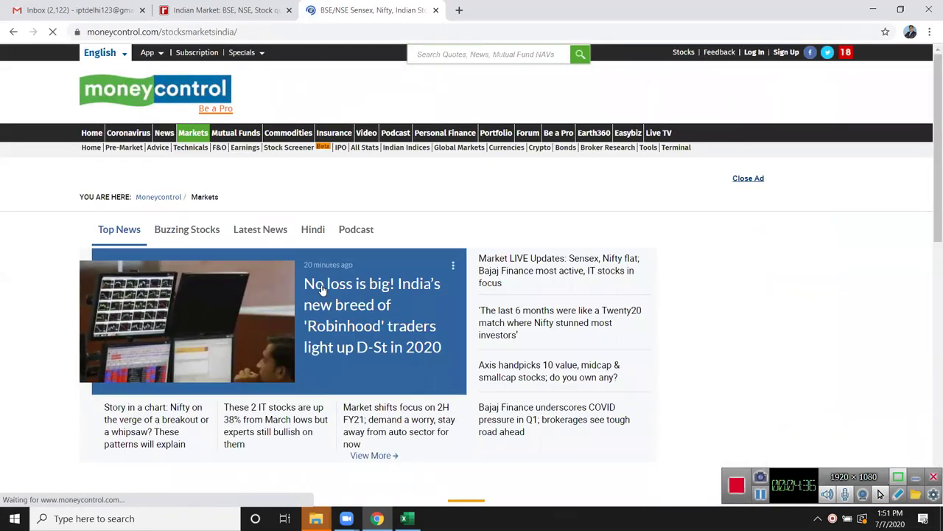
Step: Open the indices streamer in a new tab and show the LIVE MARKETS NSE indices table
scroll(306, 291, down, 4)
scroll(306, 292, down, 2)
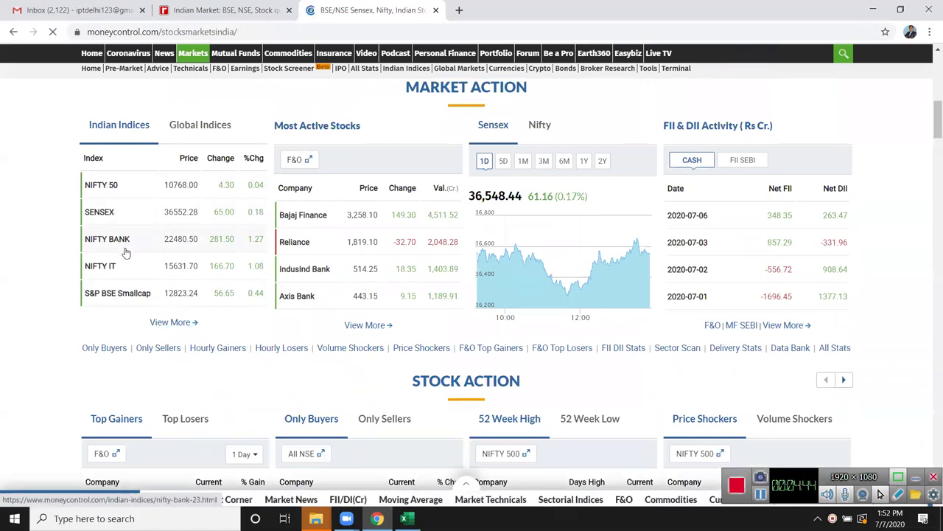
click(179, 323)
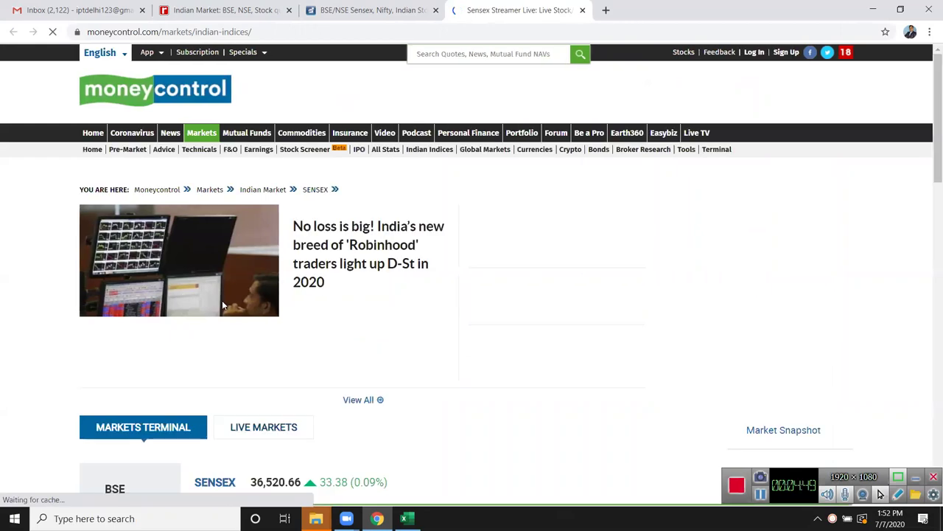
scroll(221, 332, down, 4)
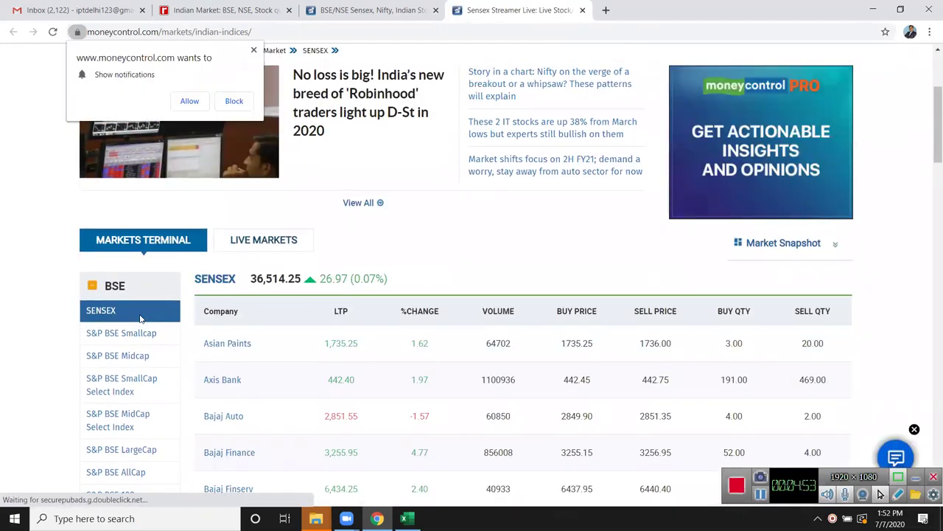
scroll(143, 312, down, 1)
scroll(141, 317, down, 2)
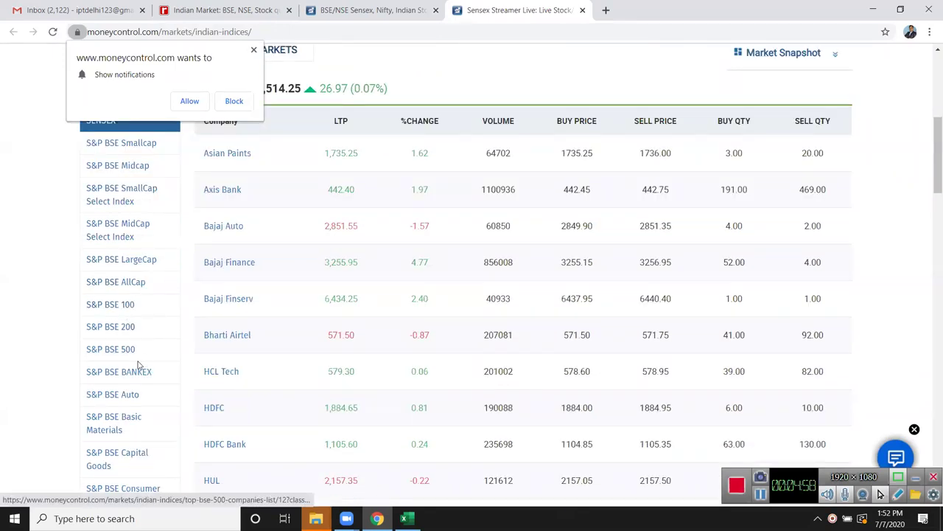
scroll(146, 311, up, 2)
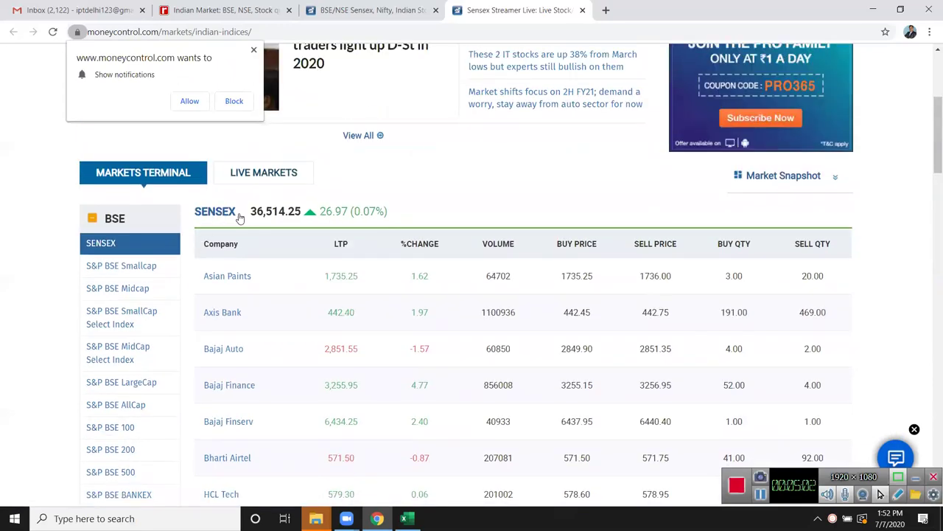
click(253, 180)
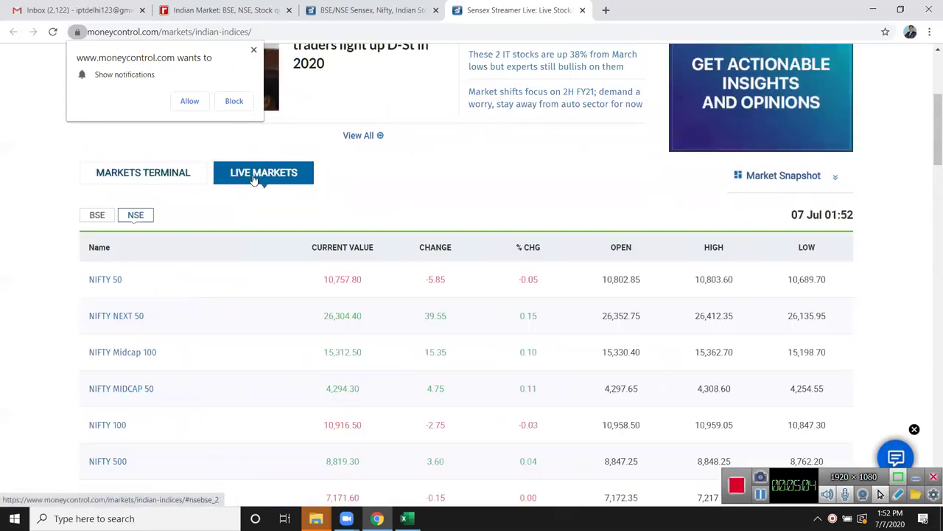
Step: Open the NIFTY 100 index page and scroll down to its Contribution lists
scroll(192, 354, down, 1)
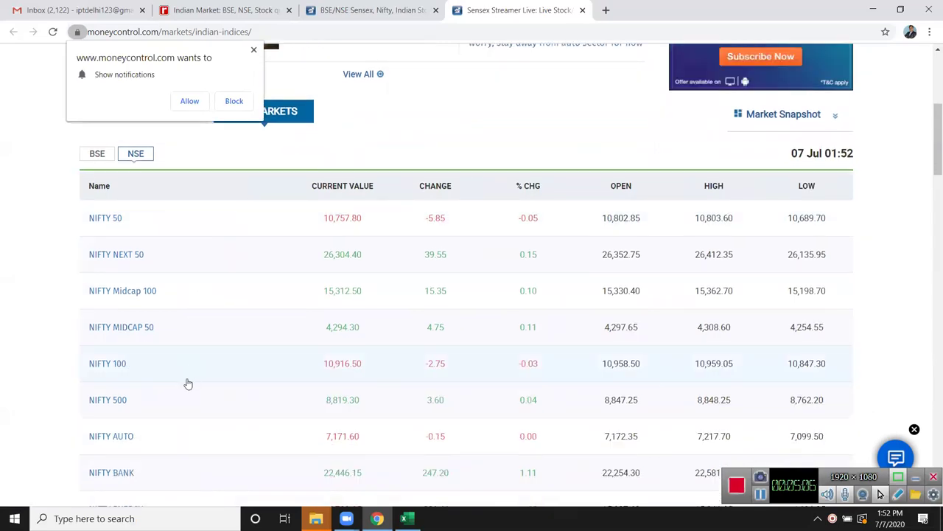
click(109, 366)
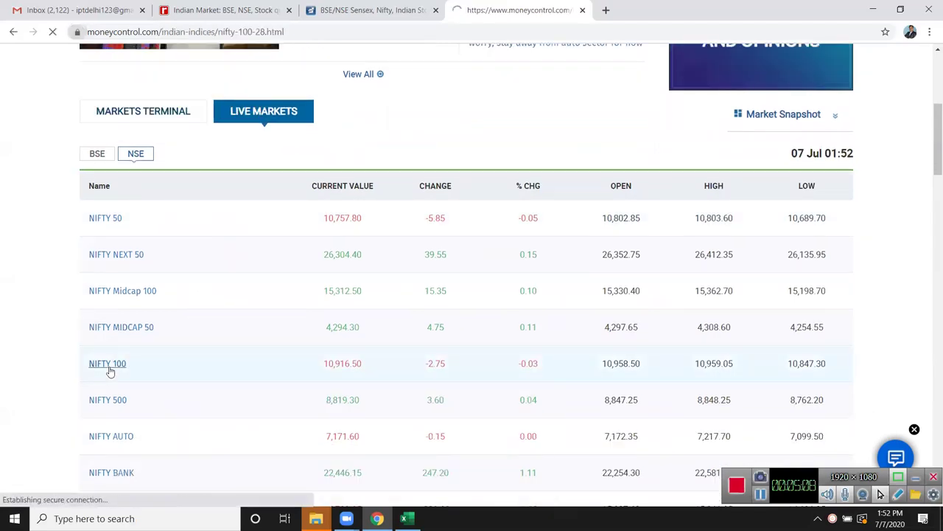
scroll(196, 356, down, 6)
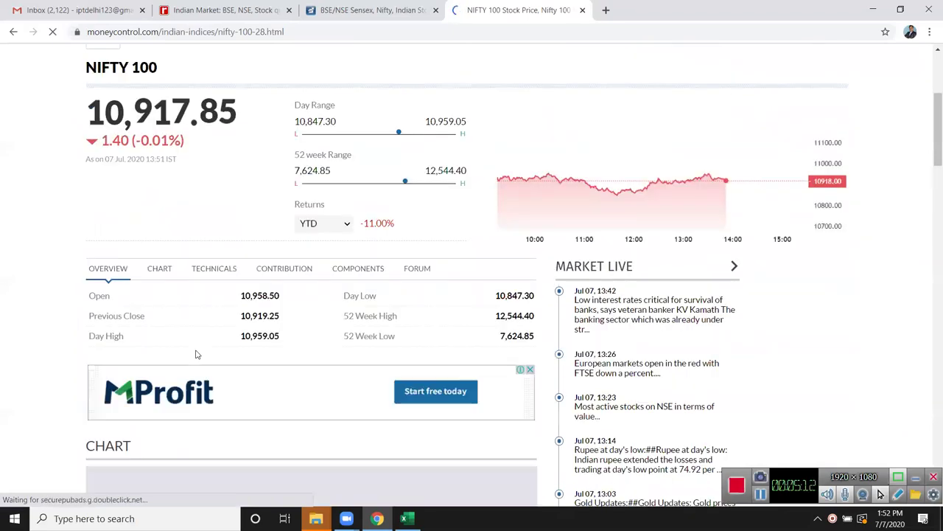
scroll(196, 352, down, 6)
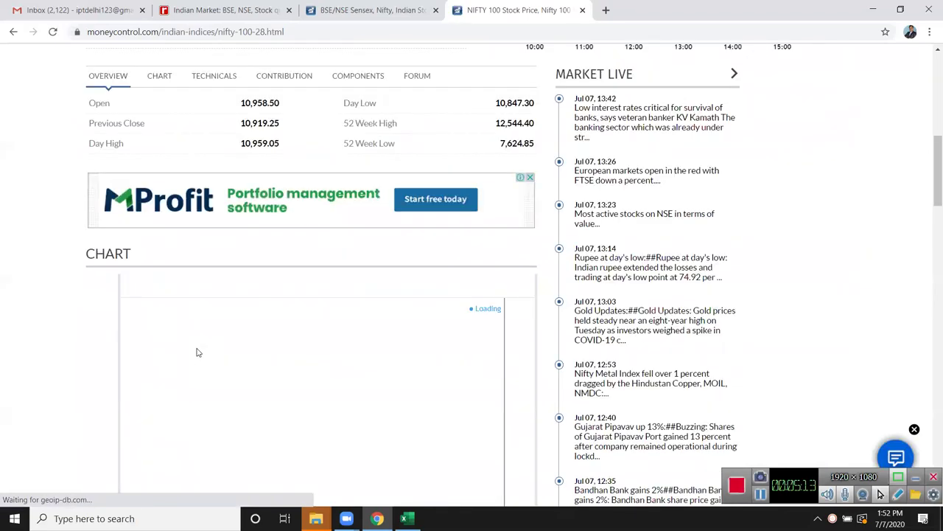
scroll(196, 353, down, 3)
scroll(196, 350, up, 3)
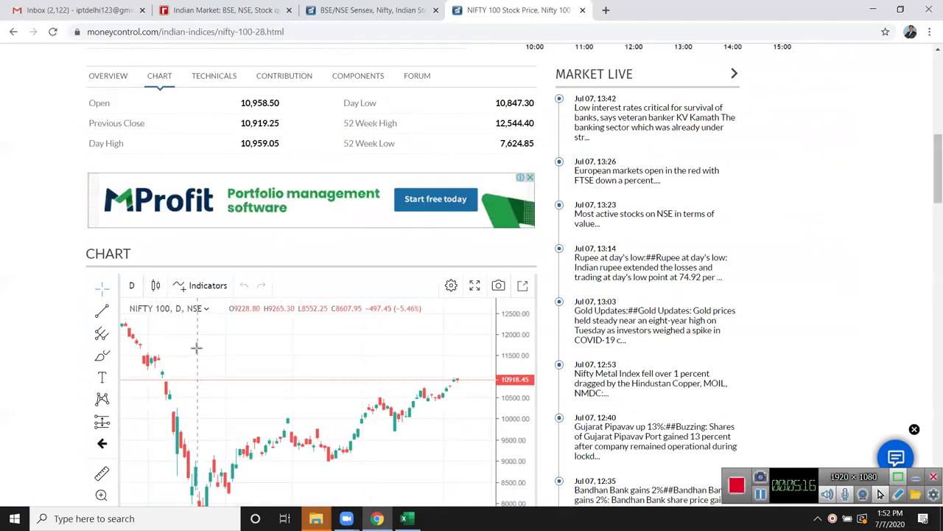
scroll(53, 301, down, 3)
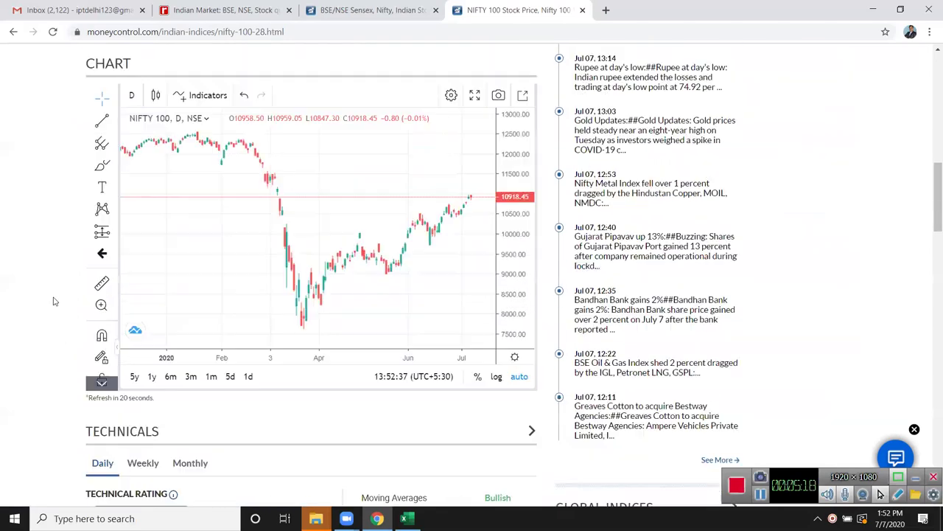
scroll(53, 301, down, 5)
scroll(54, 302, down, 3)
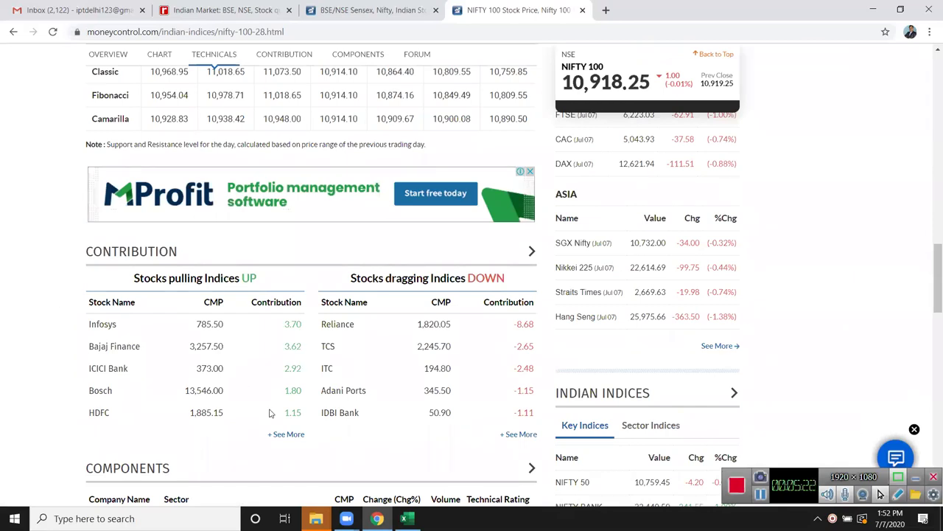
Step: Open Moneycontrol's full NIFTY 100 Contribution to Index list and select its page address
click(297, 441)
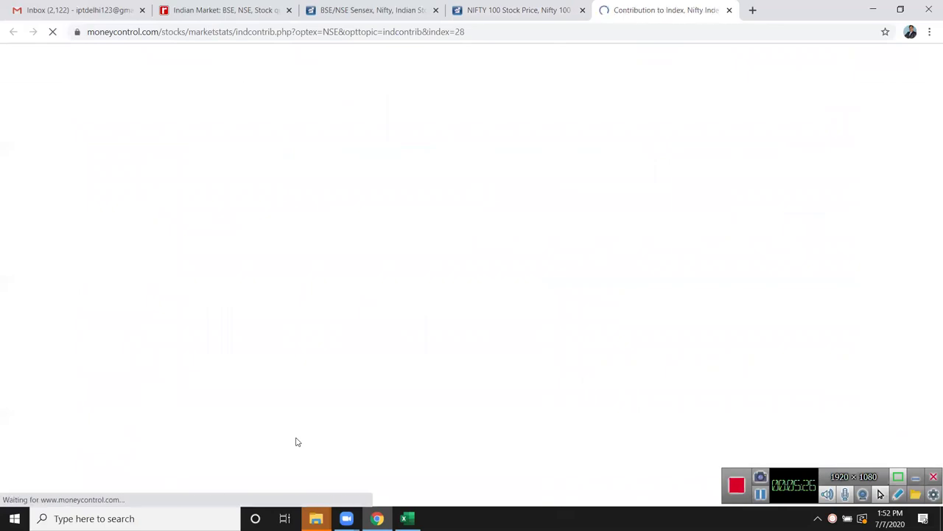
scroll(308, 410, down, 3)
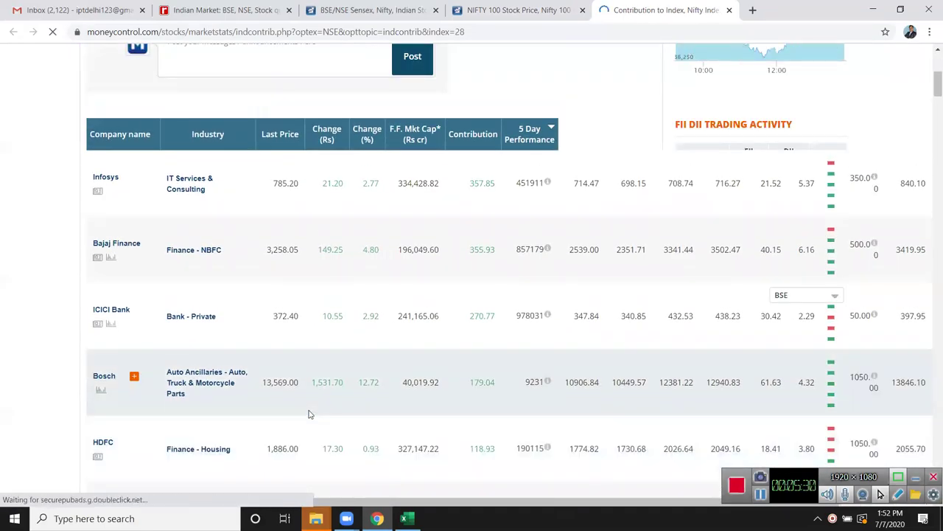
scroll(308, 404, down, 2)
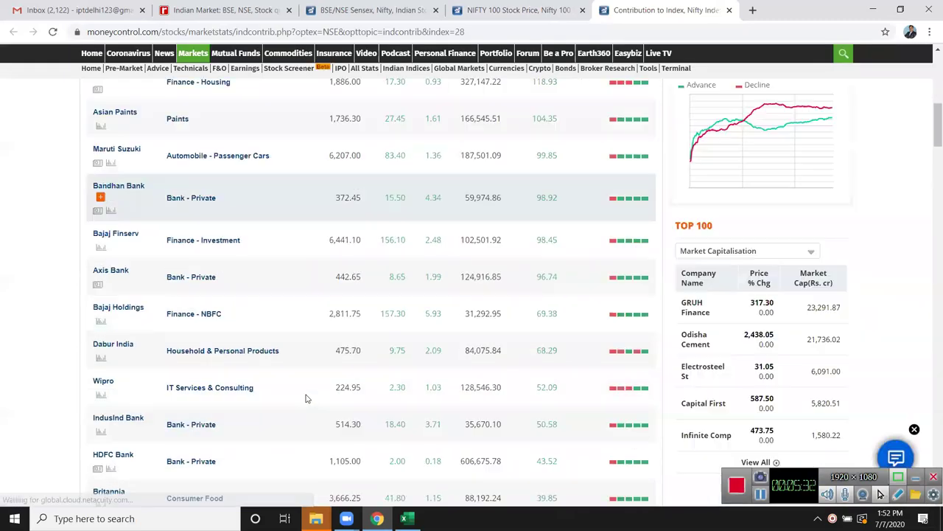
scroll(306, 398, down, 1)
click(270, 33)
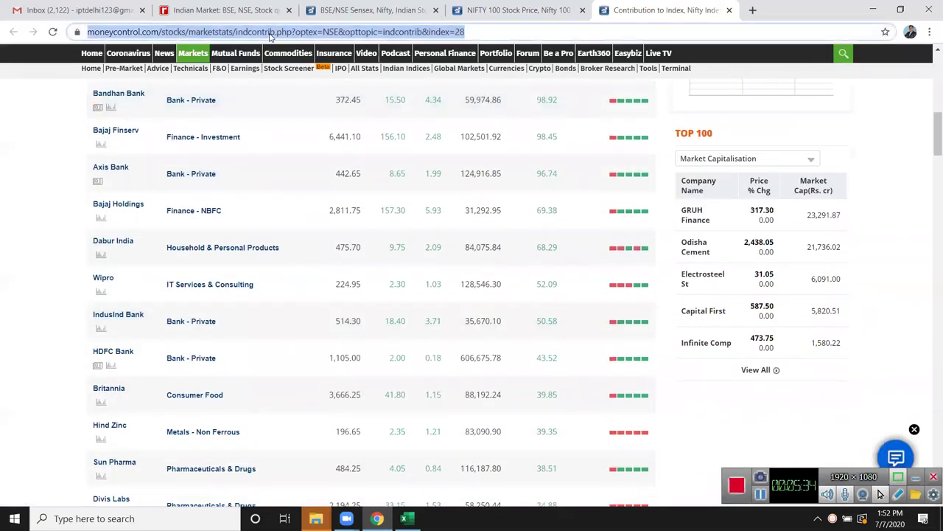
key(alt+Tab)
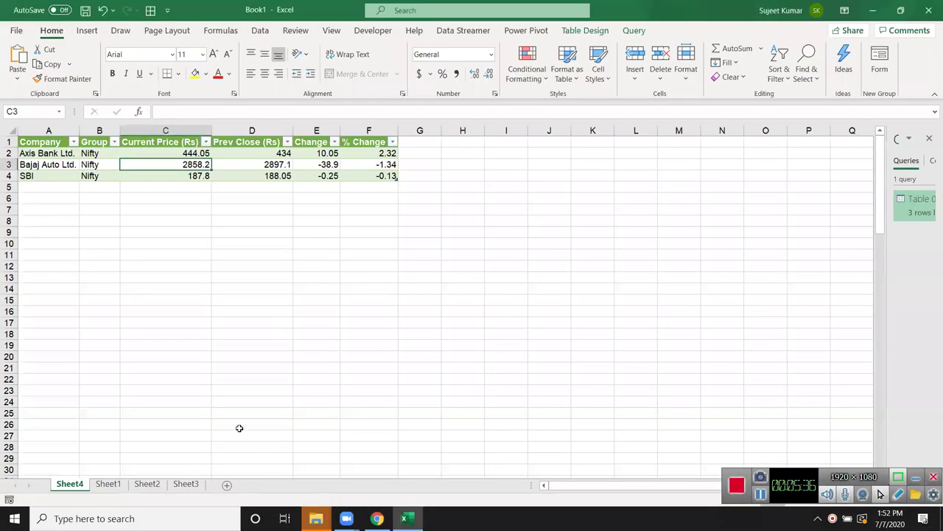
Step: Refresh the Sheet4 stock table's web data, then go to the empty Sheet1
right_click(164, 161)
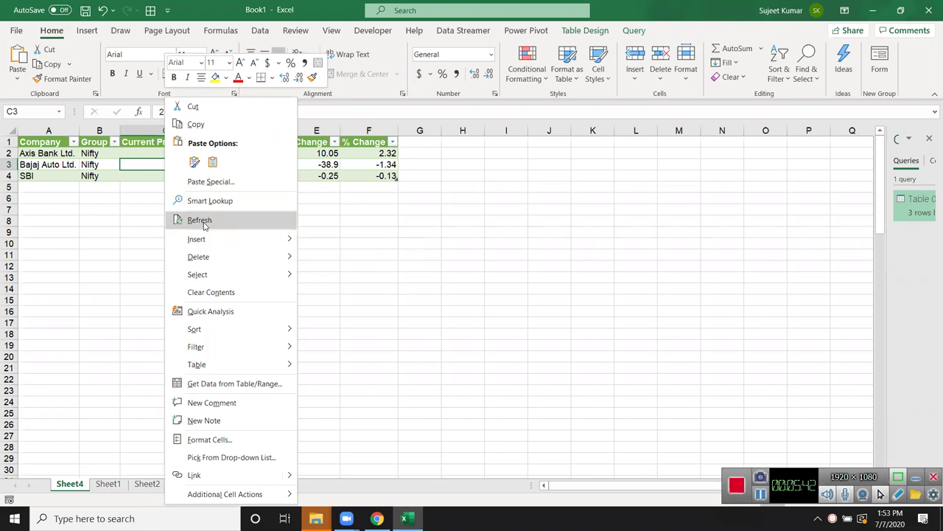
click(200, 220)
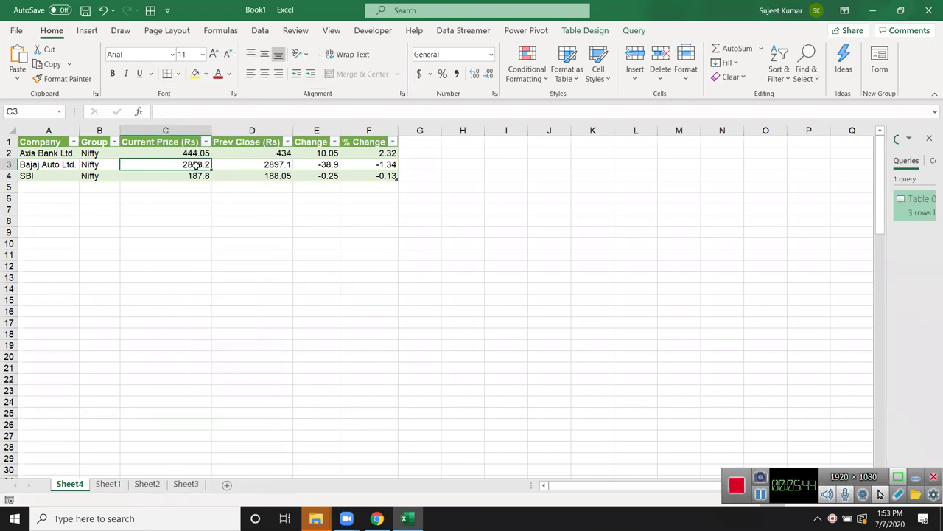
click(106, 485)
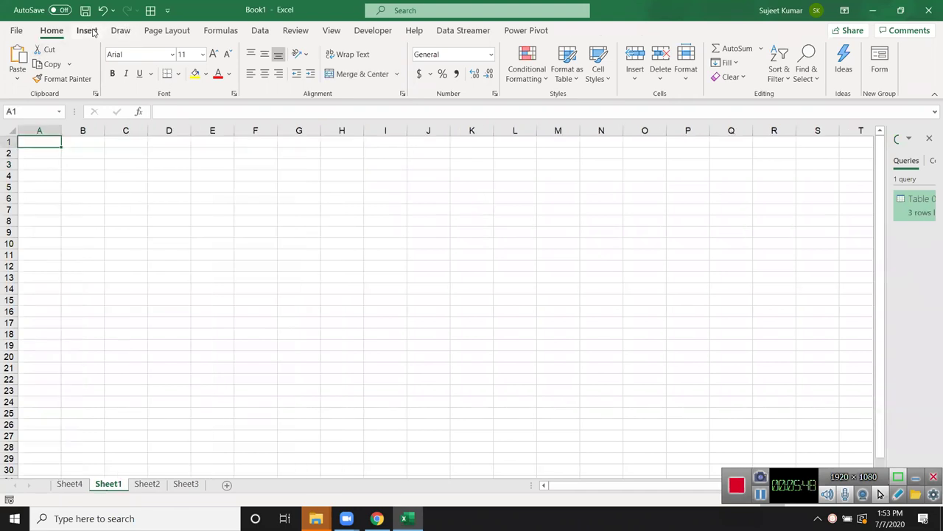
Step: Start a From Web import using the pasted moneycontrol Contribution to Index address
click(260, 32)
click(59, 62)
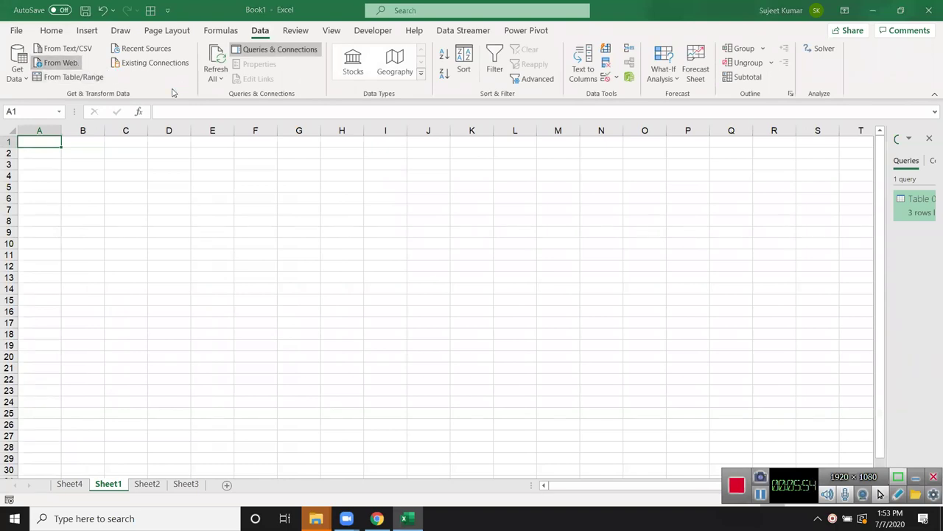
key(ctrl+v)
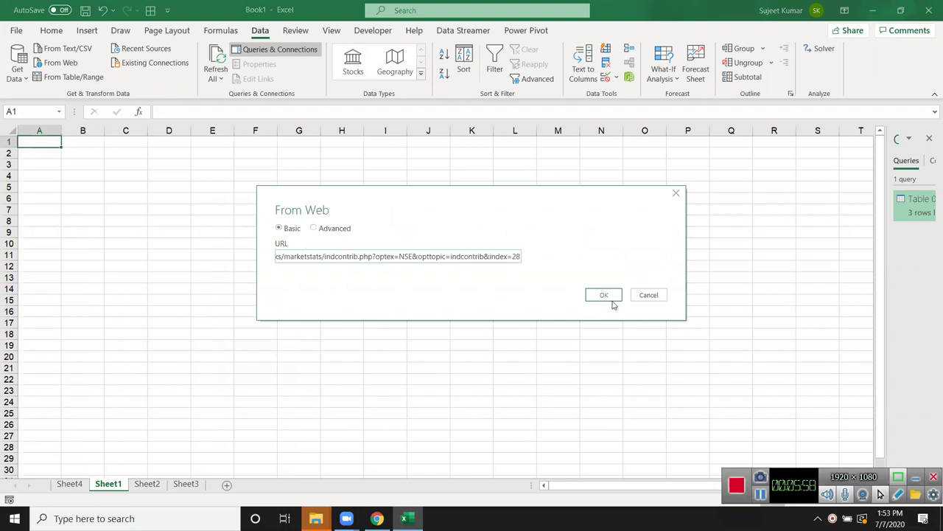
click(604, 296)
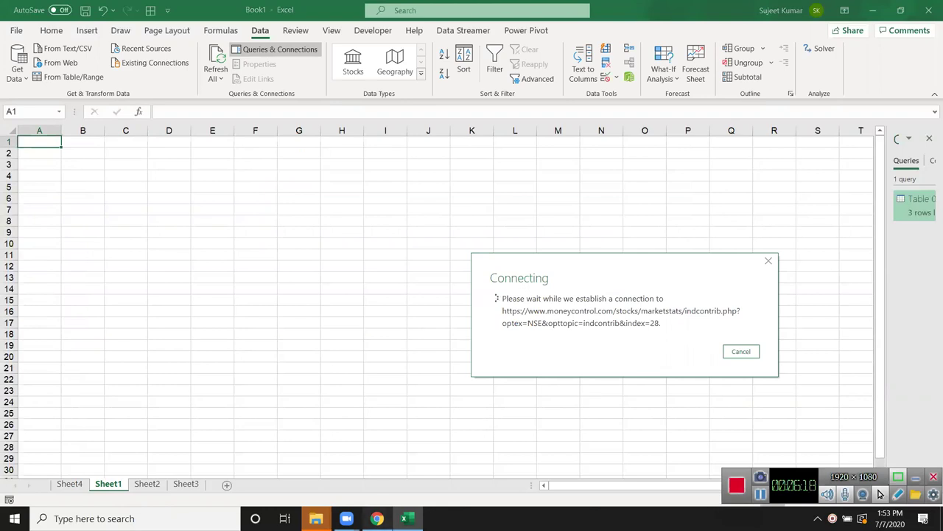
click(377, 518)
Step: Scroll through the Contribution to Index table from Infosys to Havells India, then return to Excel
scroll(280, 359, down, 4)
scroll(283, 359, up, 4)
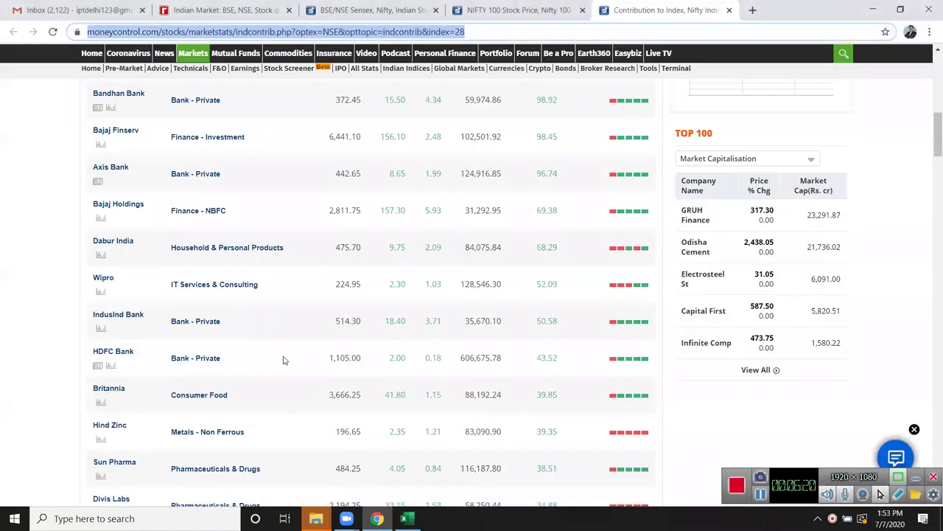
scroll(284, 360, up, 5)
scroll(284, 358, up, 5)
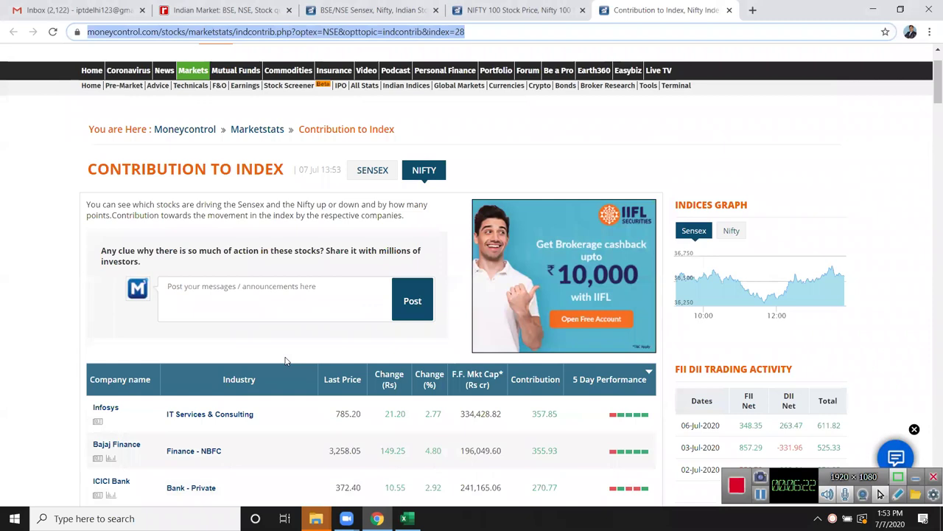
scroll(309, 339, down, 3)
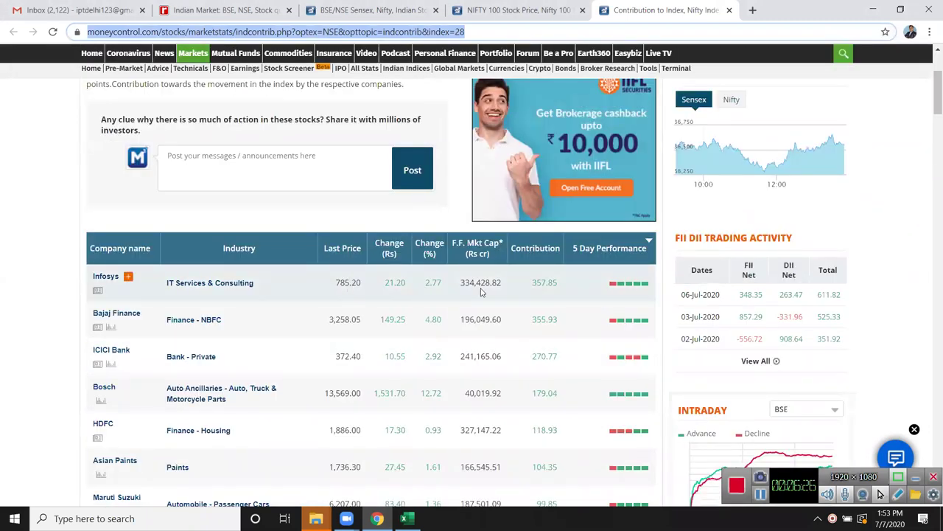
mouse_move(250, 450)
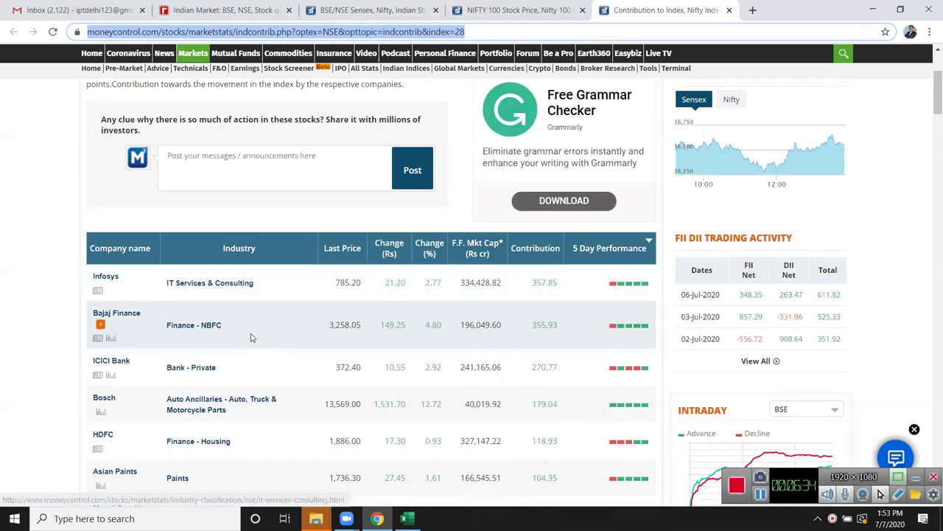
scroll(250, 336, down, 3)
mouse_move(291, 325)
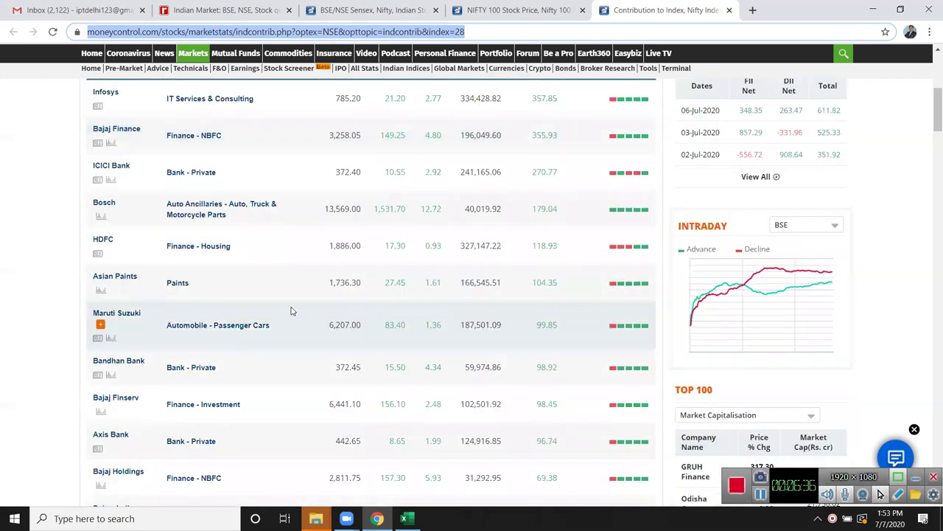
scroll(291, 311, down, 3)
scroll(291, 311, down, 3)
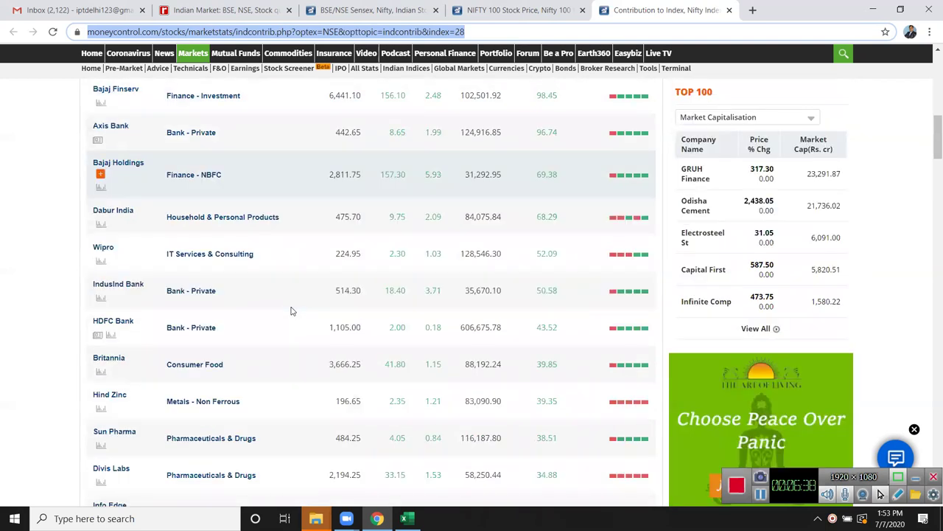
scroll(291, 311, down, 2)
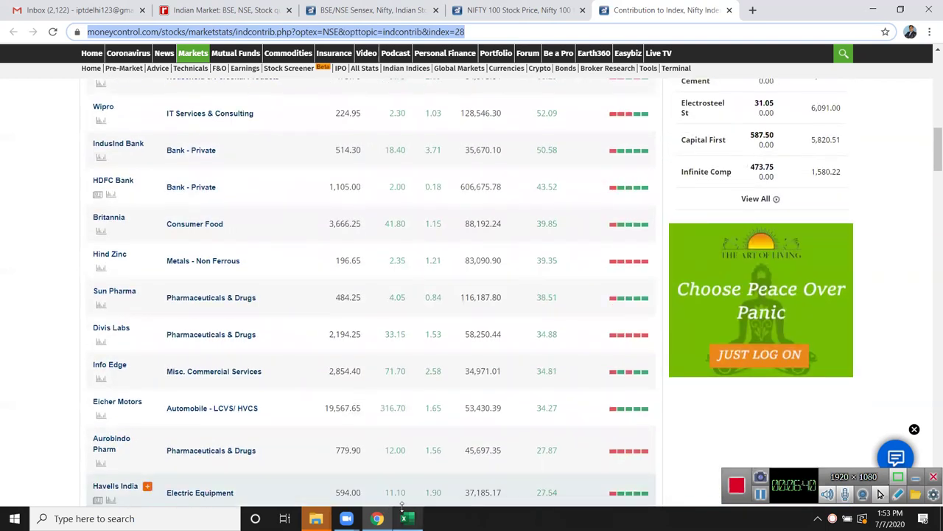
click(404, 516)
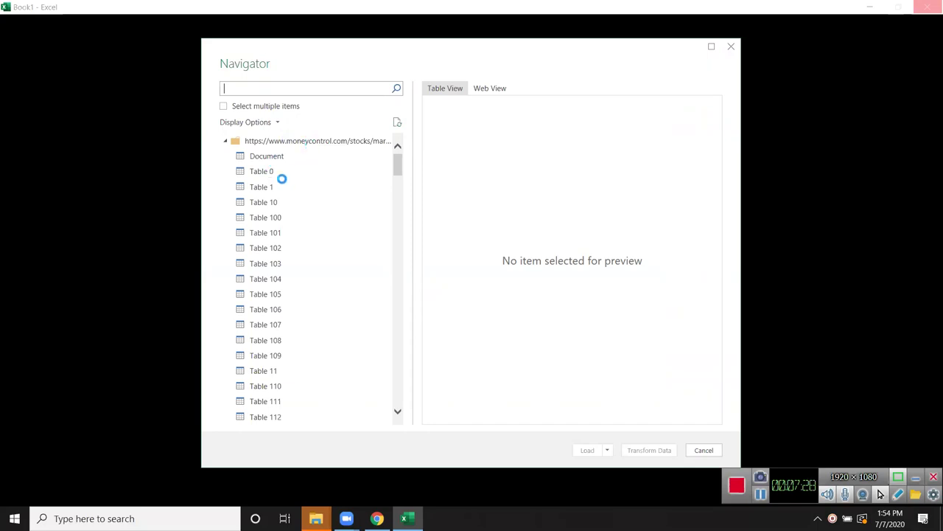
Step: Preview Table 0 in the Navigator and open it in Power Query Editor with Transform Data
click(761, 496)
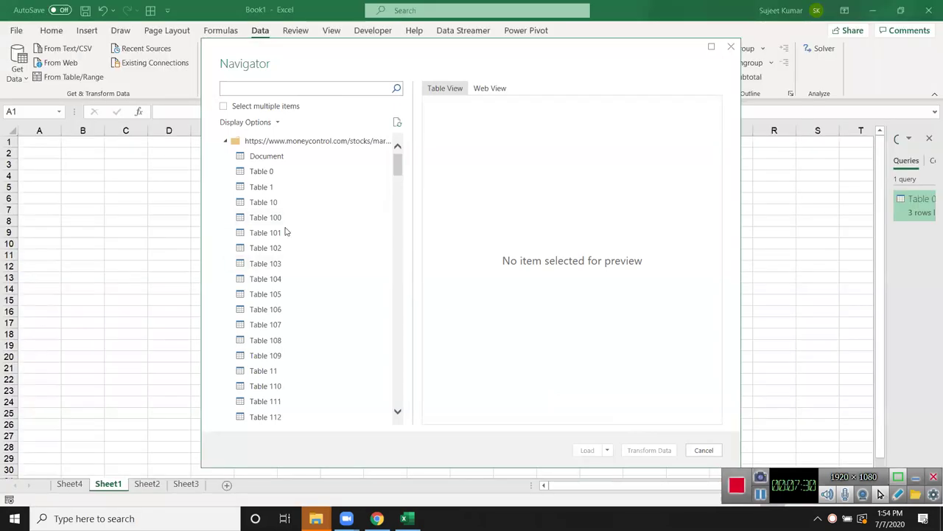
click(263, 175)
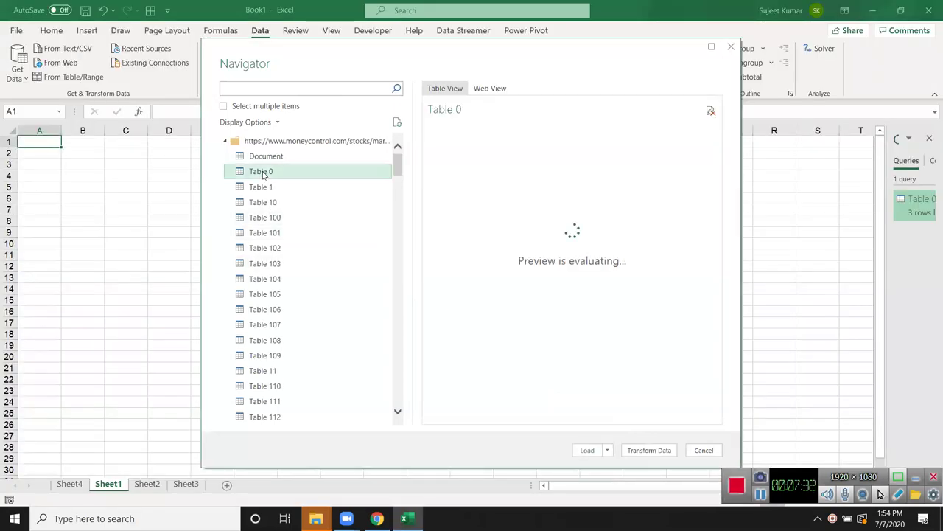
drag(475, 419, 693, 417)
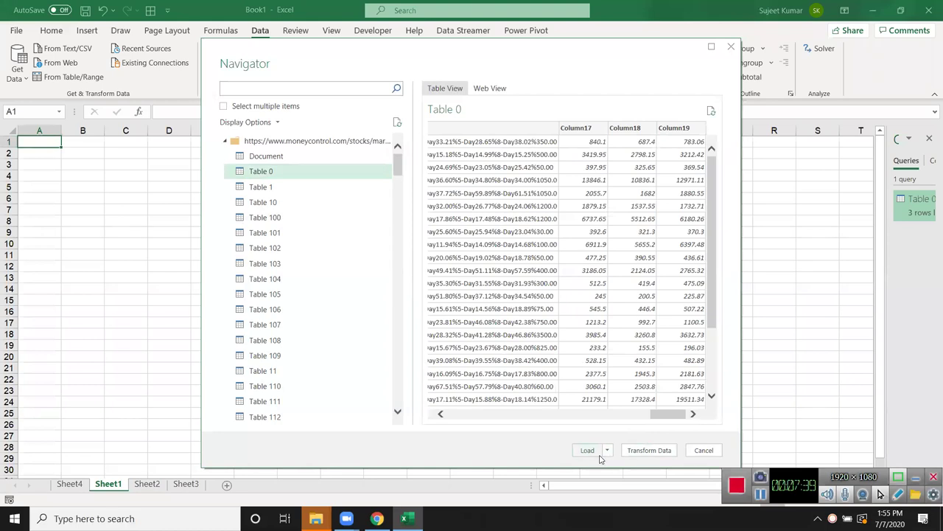
click(659, 452)
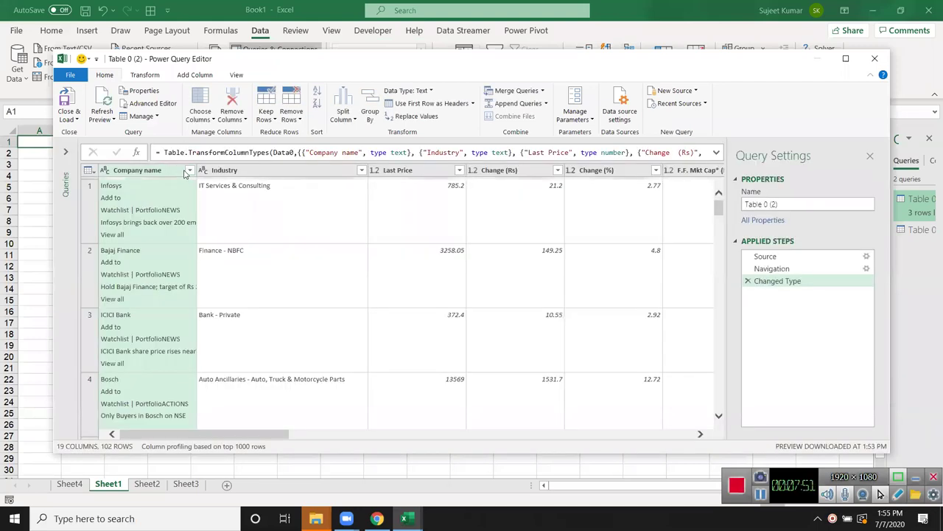
Step: Filter the Company name column to only Axis Bank and SBI, then Close & Load to Sheet5
click(189, 170)
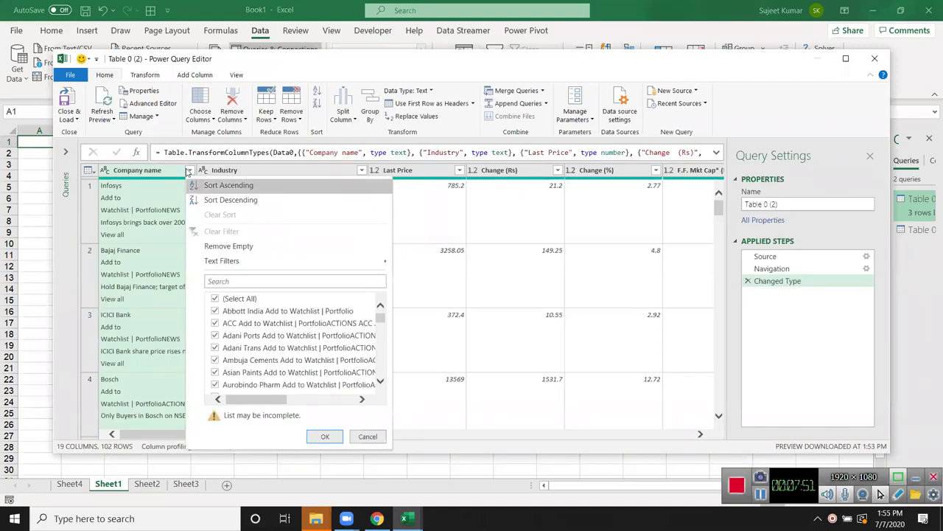
click(215, 310)
click(215, 299)
scroll(244, 353, down, 1)
click(215, 364)
scroll(278, 355, down, 1)
scroll(269, 358, down, 1)
scroll(265, 359, down, 1)
scroll(261, 363, down, 1)
scroll(262, 363, down, 1)
scroll(263, 363, down, 2)
scroll(264, 363, down, 1)
scroll(265, 363, down, 1)
scroll(265, 363, down, 2)
scroll(266, 364, down, 1)
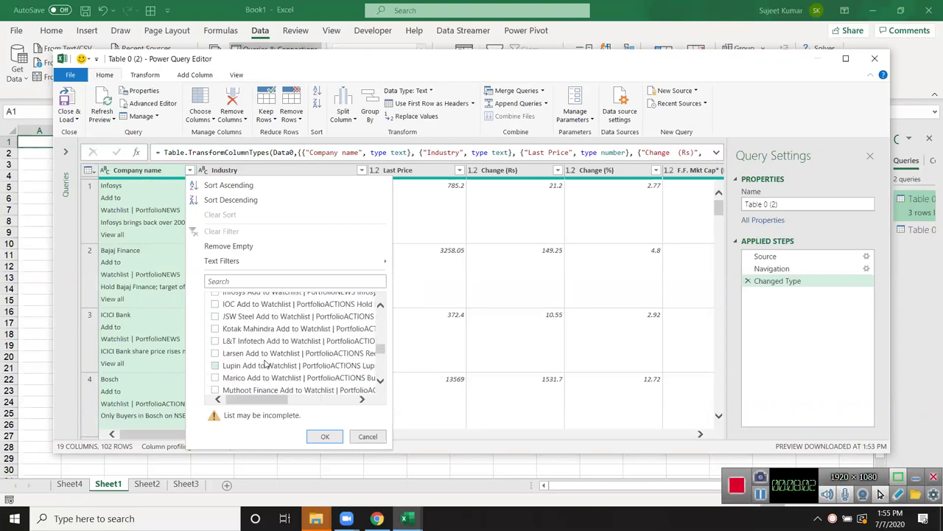
scroll(267, 364, down, 2)
scroll(267, 364, down, 1)
scroll(267, 362, down, 1)
scroll(267, 361, down, 2)
scroll(267, 361, down, 1)
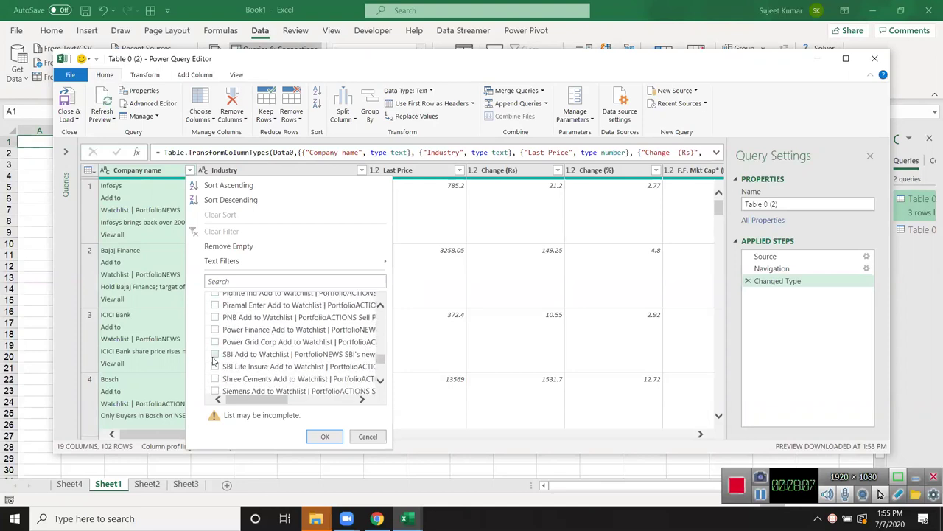
click(214, 355)
click(324, 436)
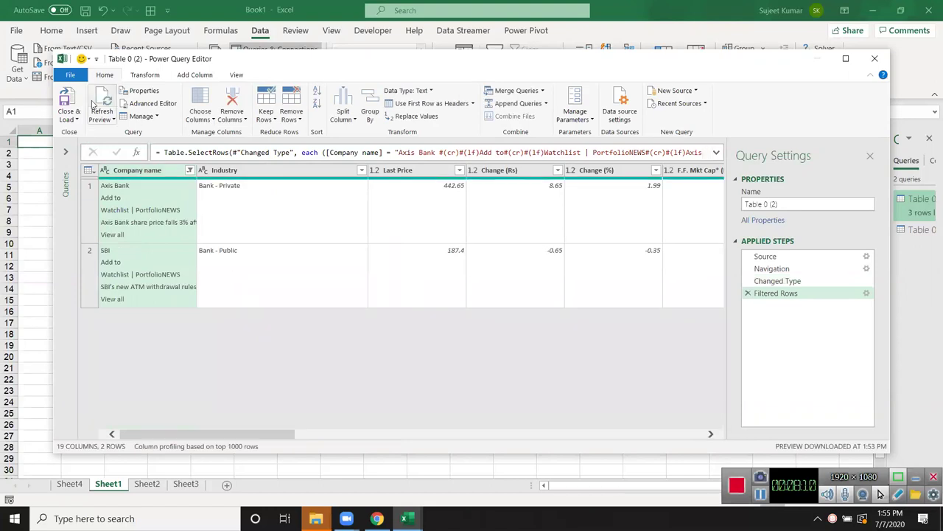
click(67, 101)
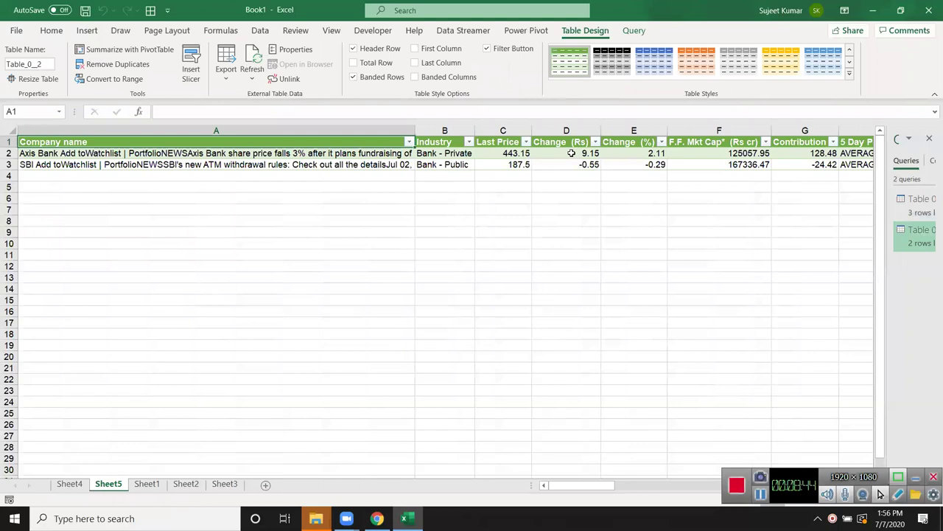
Step: Refresh the Sheet4 stock table, updating Axis Bank to 442.6 and SBI to 187.45
click(526, 156)
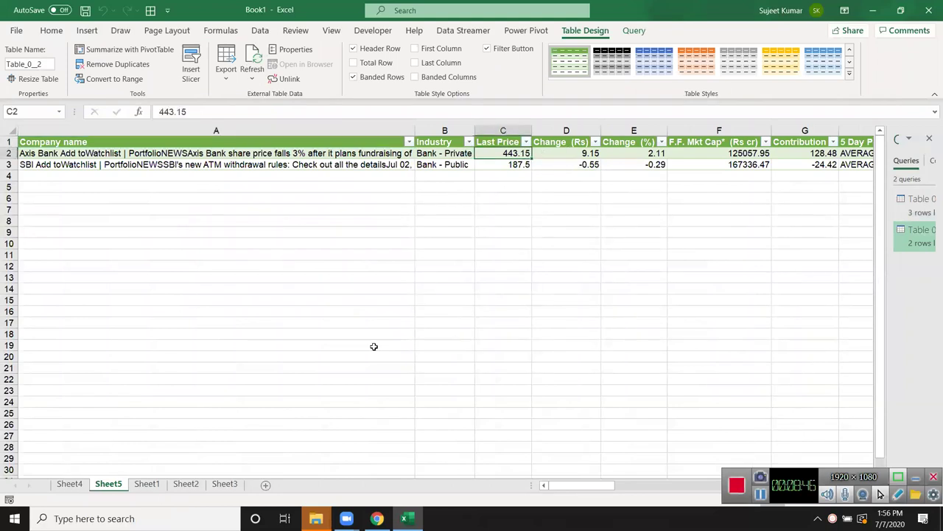
click(70, 483)
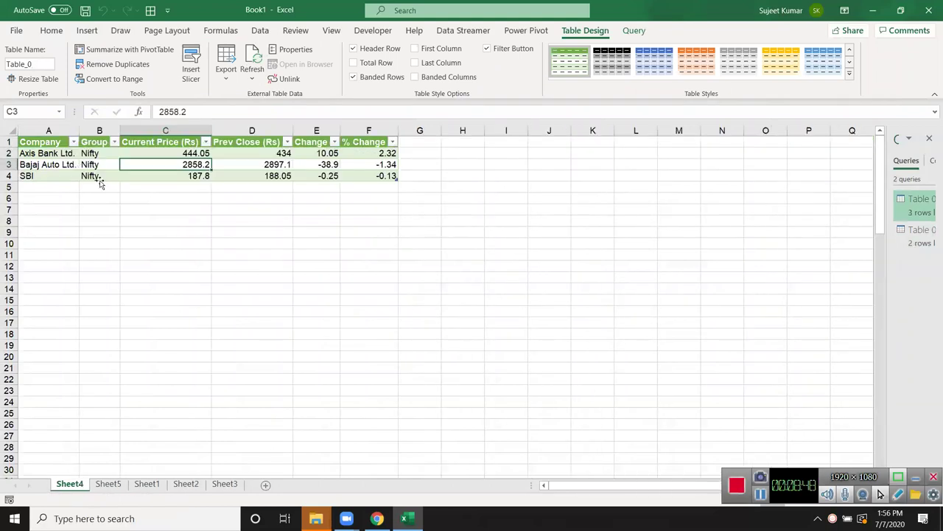
click(169, 153)
right_click(172, 155)
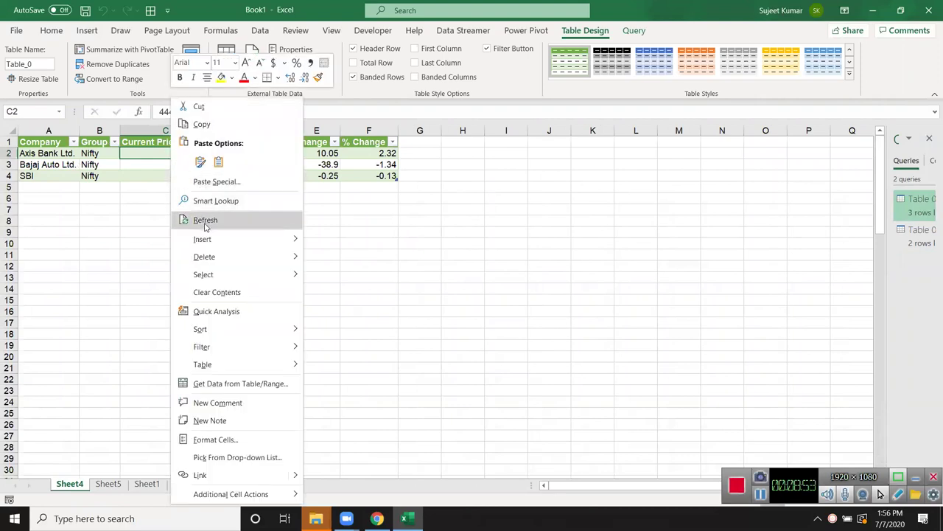
click(209, 221)
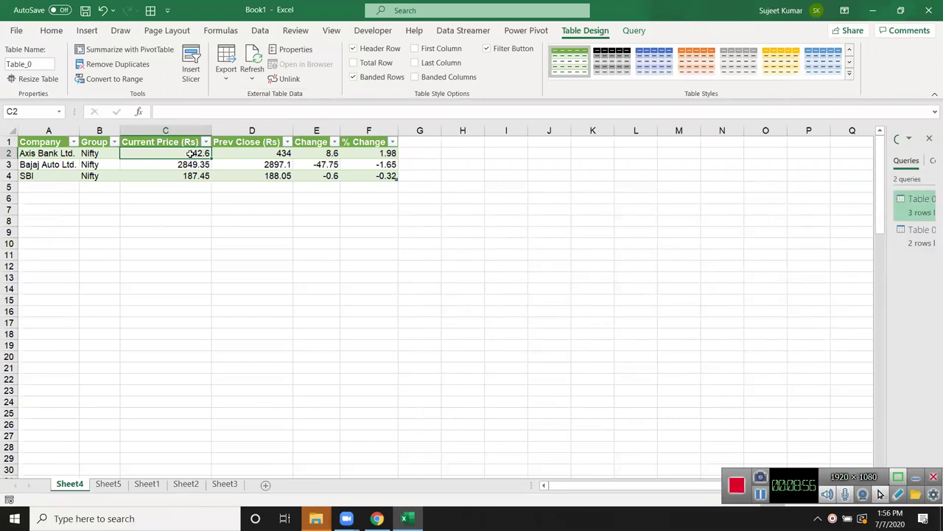
Step: Delete Sheet5 holding the filtered Axis Bank and SBI table
click(116, 486)
right_click(118, 486)
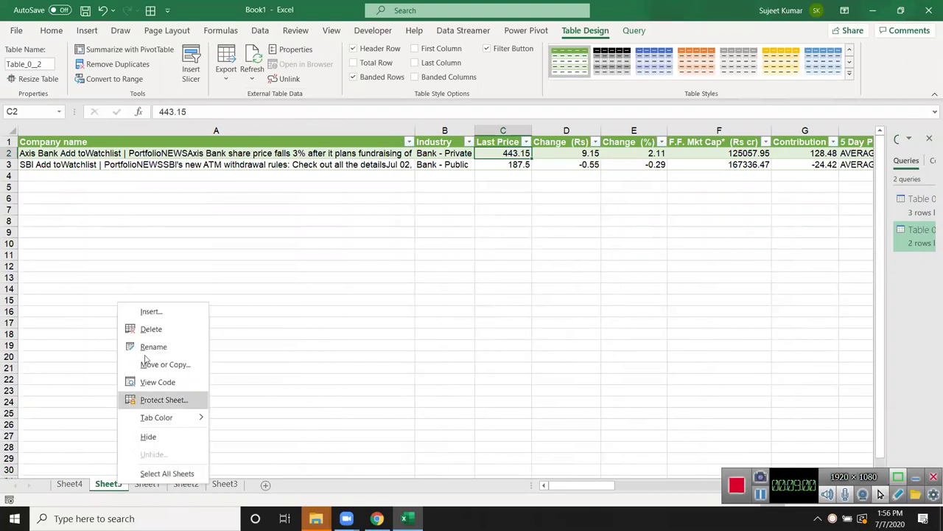
click(150, 330)
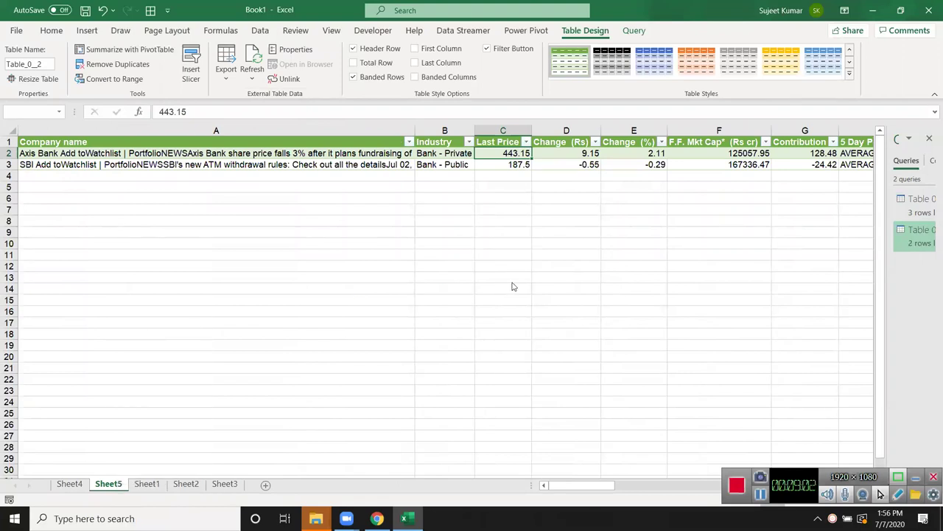
click(452, 293)
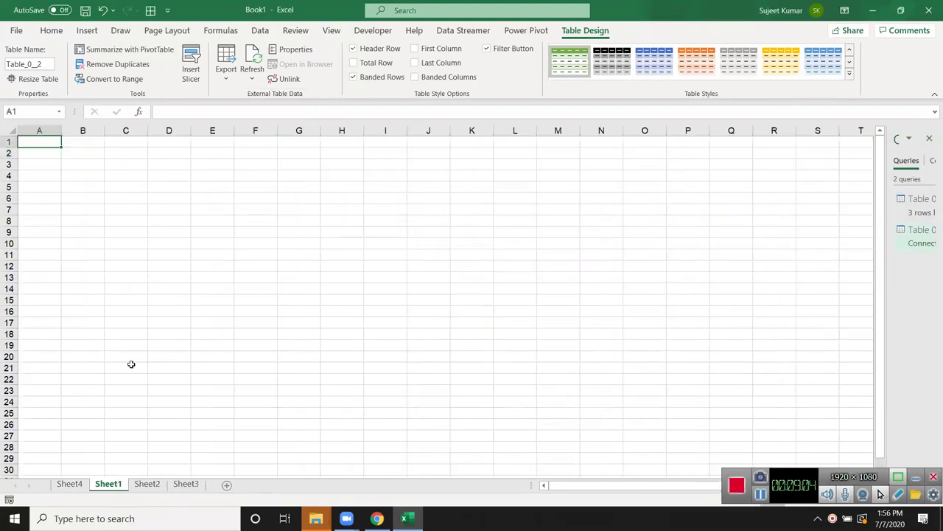
Step: Delete the Table 0 (2) query from the workbook
click(71, 484)
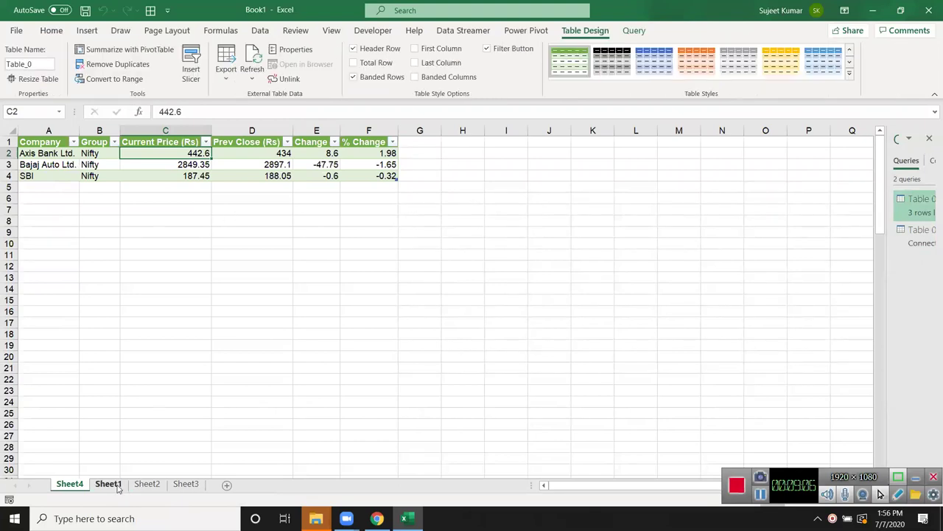
right_click(918, 242)
click(855, 285)
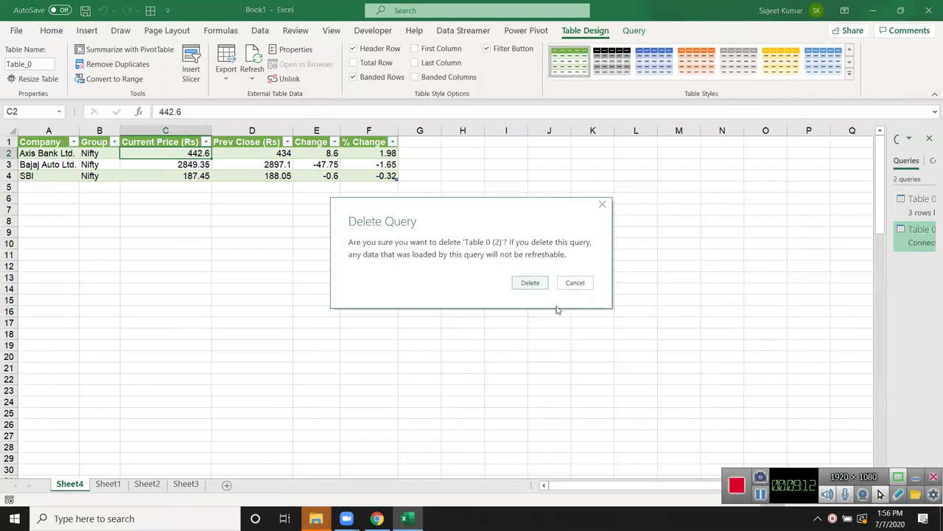
click(530, 283)
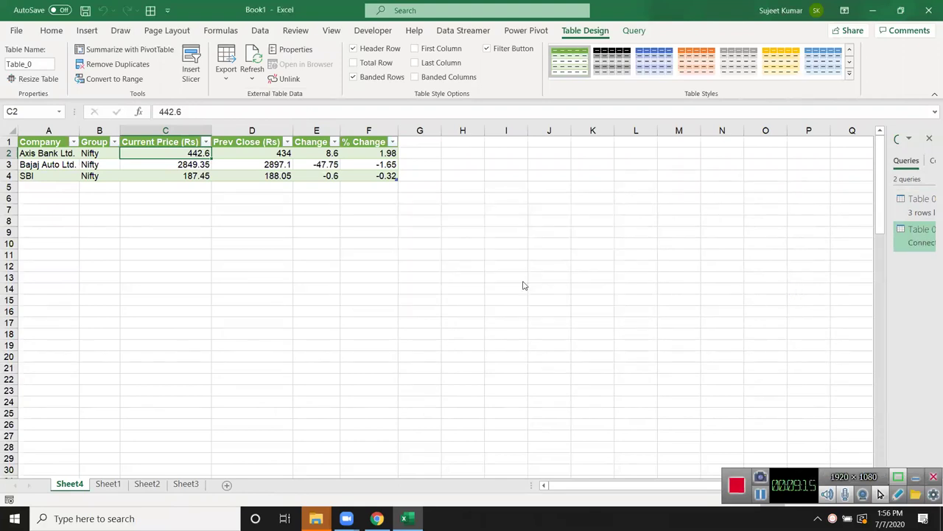
click(518, 264)
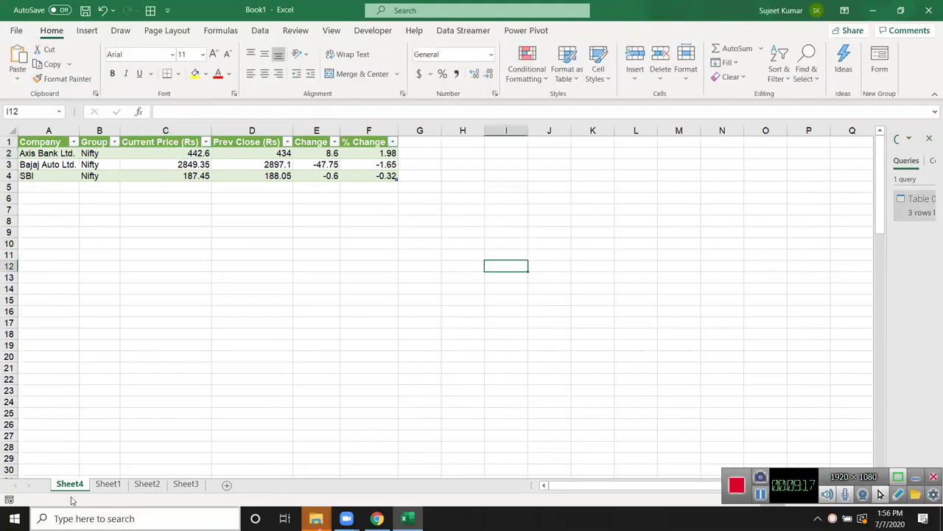
Step: Rename Sheet1 to Data
click(109, 485)
double_click(108, 484)
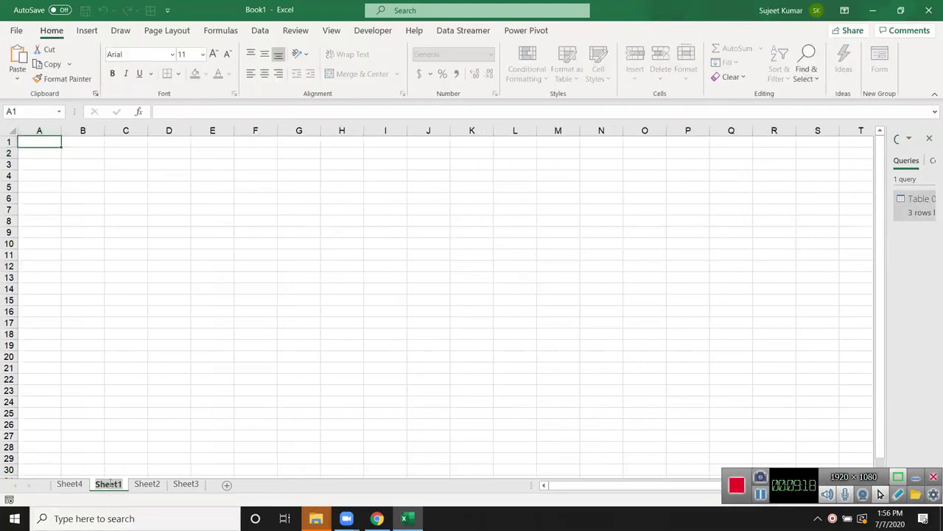
text(Data)
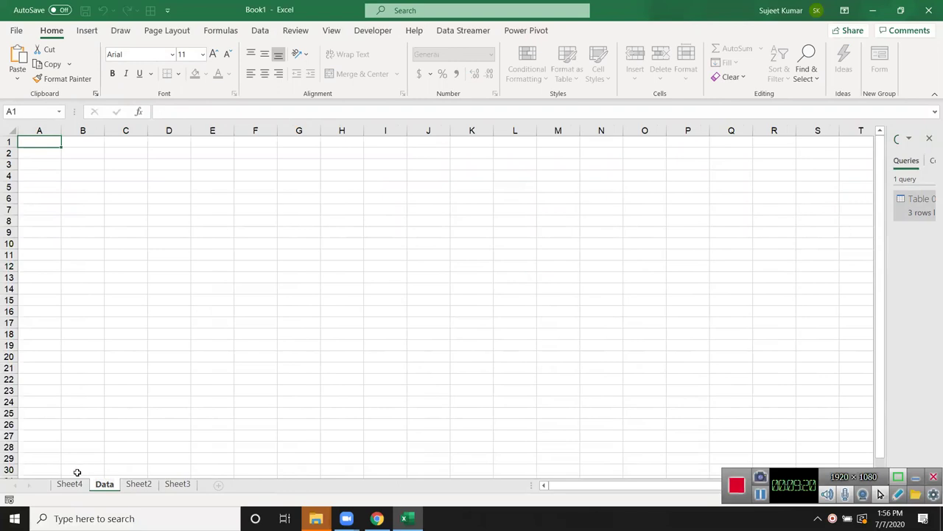
click(76, 472)
Step: Copy the Sheet4 stock table's header row into cell A1 of the Data sheet
click(69, 483)
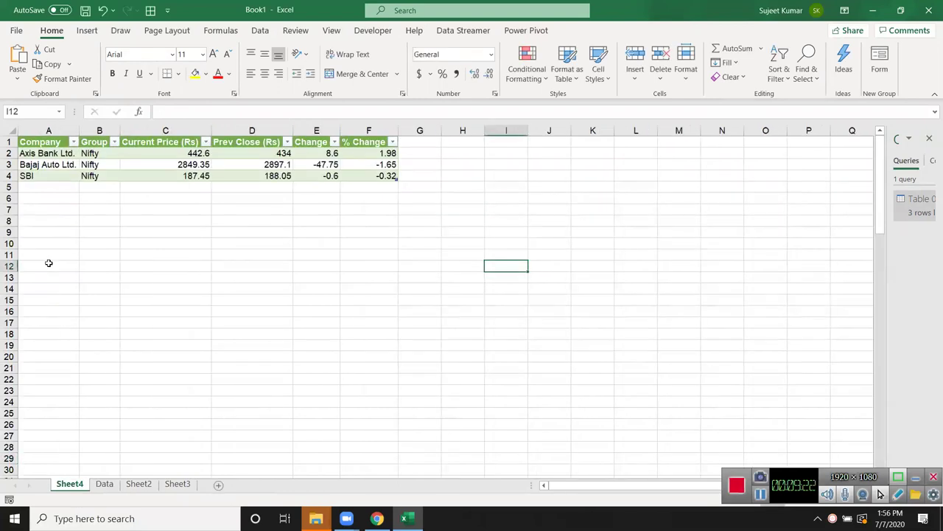
click(22, 141)
key(ctrl+c)
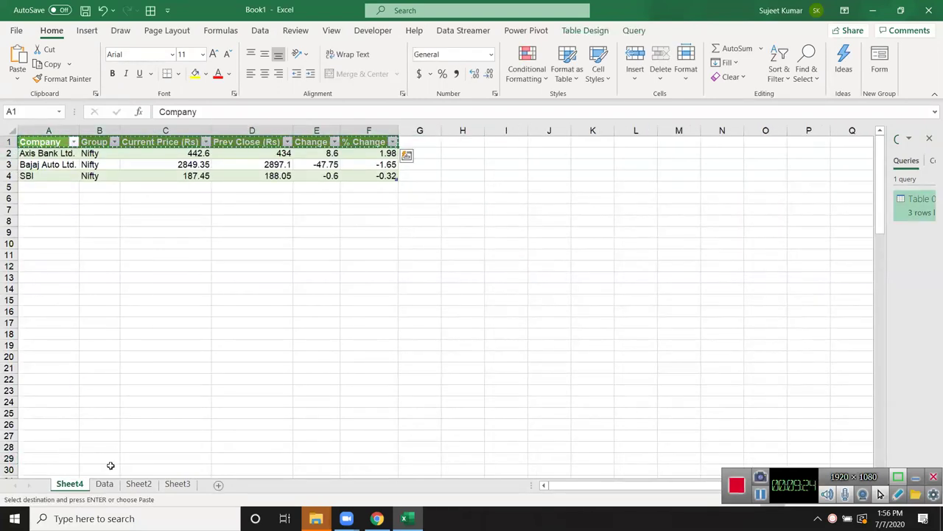
click(109, 476)
click(103, 483)
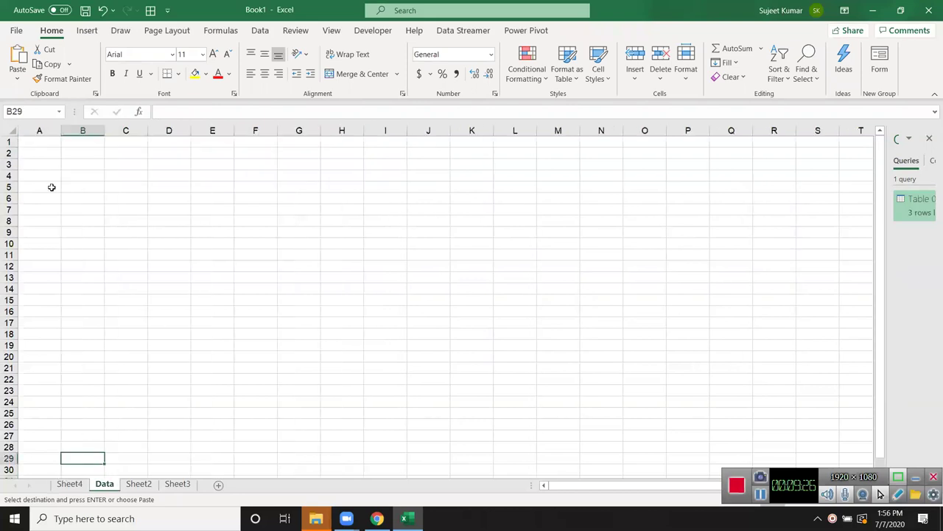
click(40, 144)
key(ctrl+v)
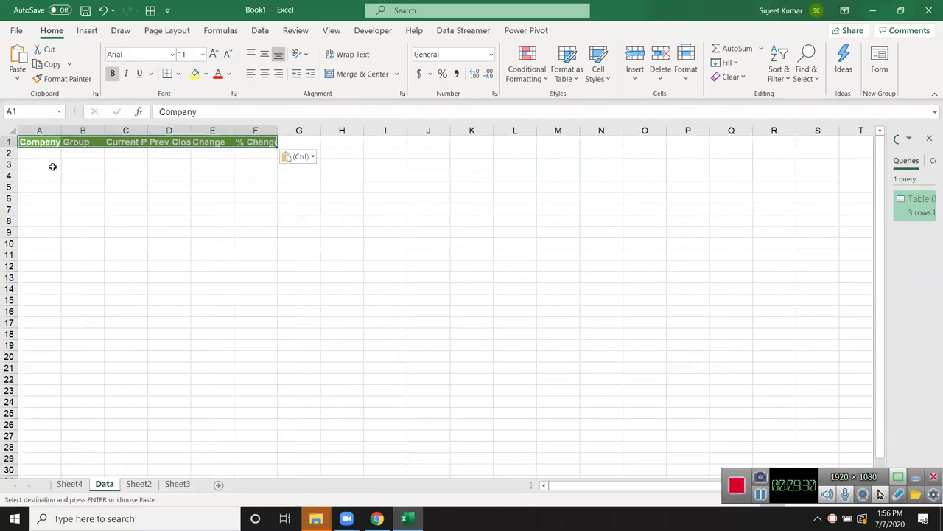
Step: Enter an apostrophe in Data!A3 and open the VBA code module behind Sheet4
click(52, 167)
text(')
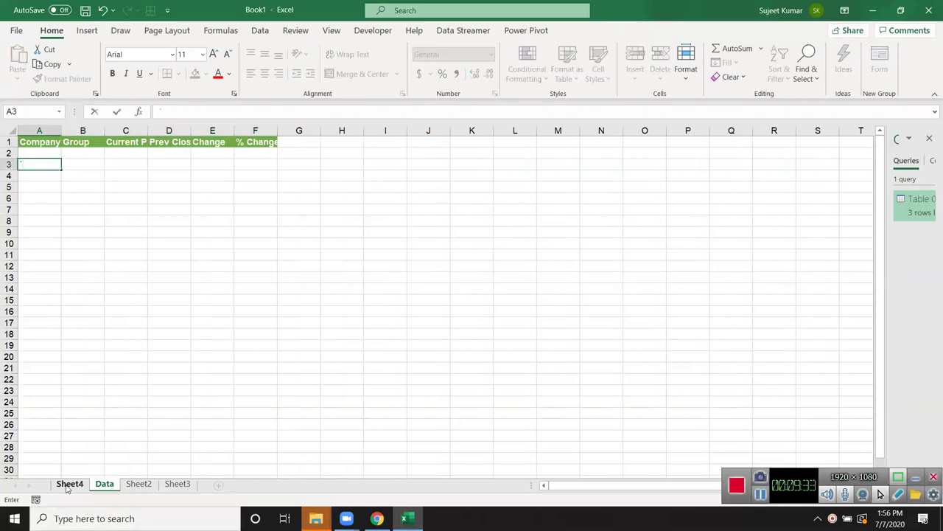
right_click(67, 486)
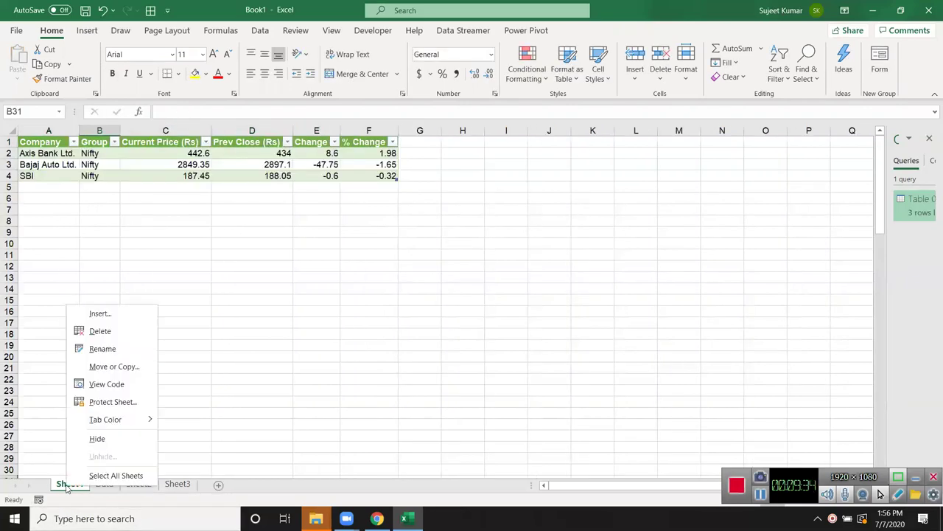
click(107, 384)
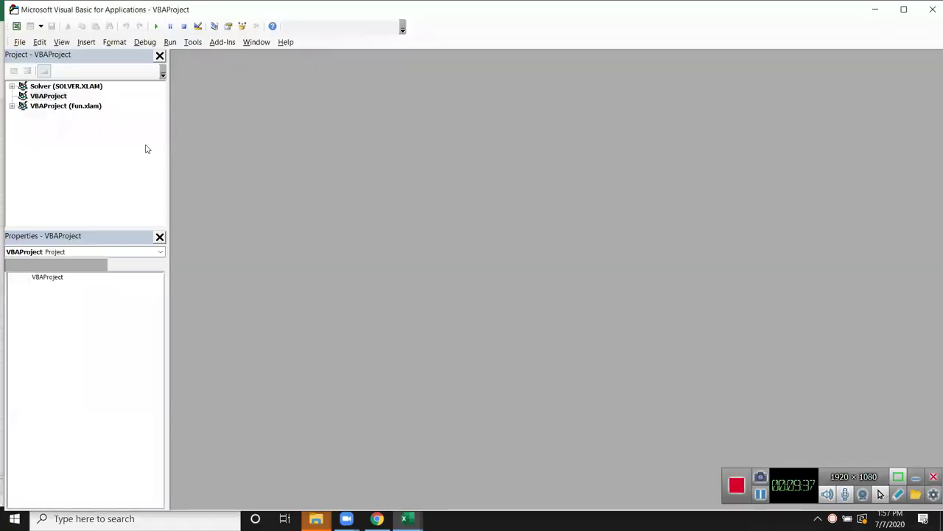
Step: Create a Worksheet_Change procedure for Sheet4 and delete the SelectionChange stub
click(217, 59)
click(214, 78)
click(586, 56)
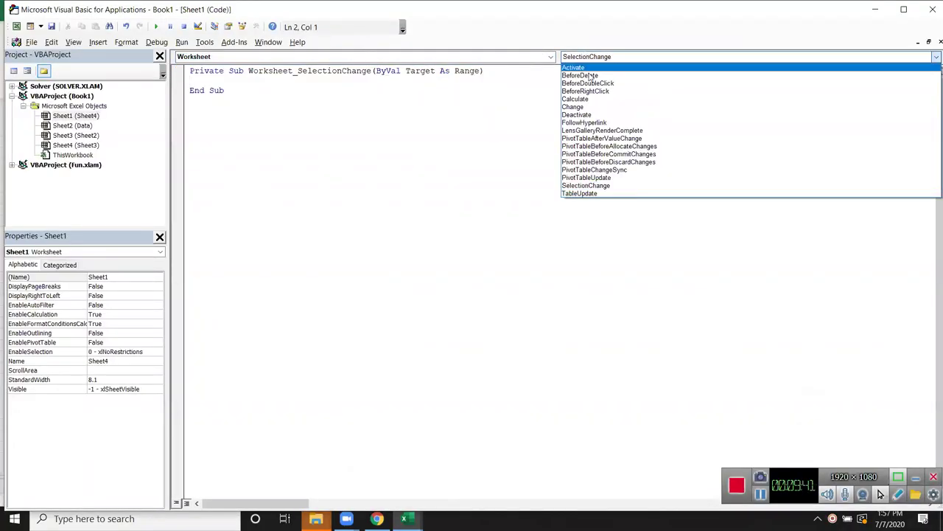
click(579, 101)
drag(244, 141, 183, 110)
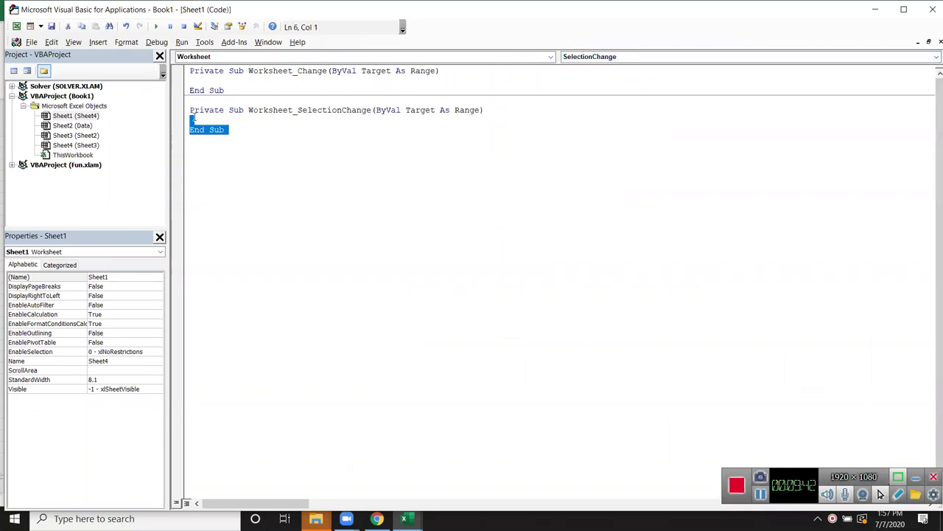
key(Delete)
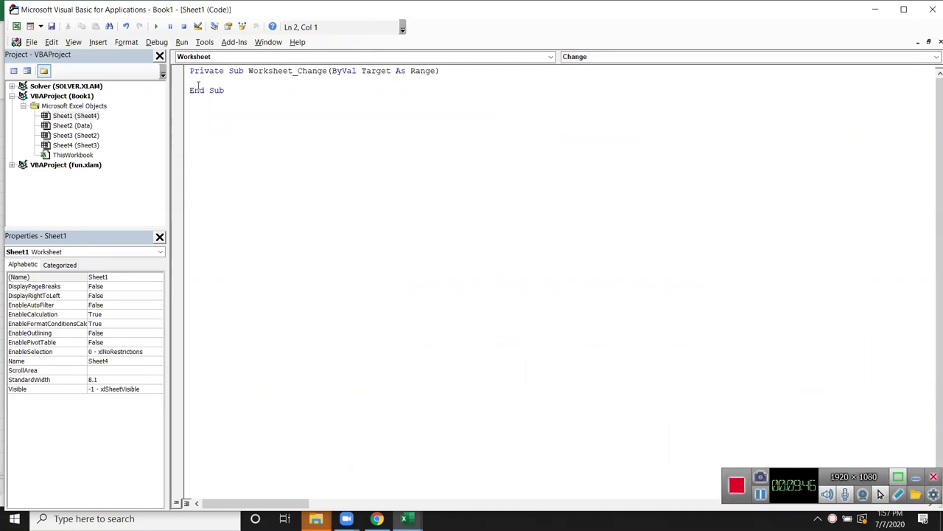
key(Return)
key(Return)
click(190, 90)
Step: Write the Target.EntireRow.Copy and Sheets("Data").Select lines
text(s)
key(BackSpace)
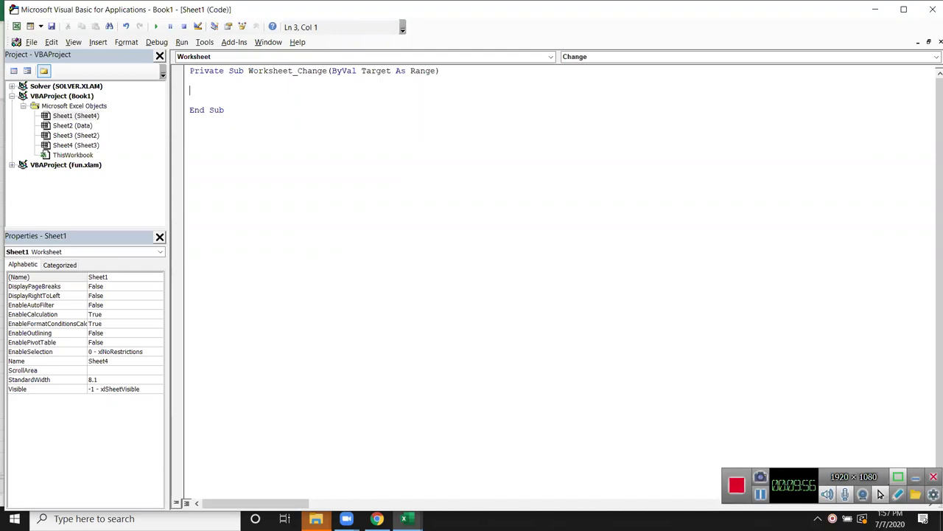
text(target)
text(.en)
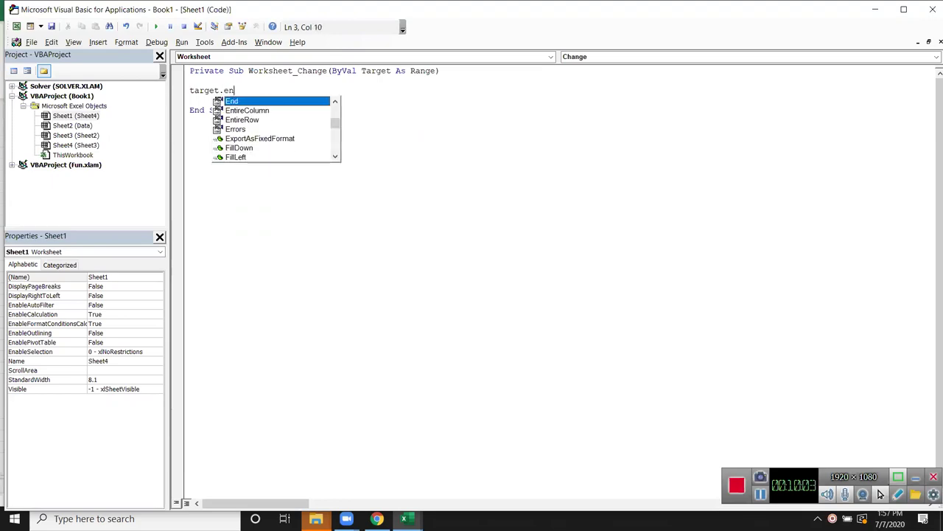
key(Down)
key(Down)
key(Tab)
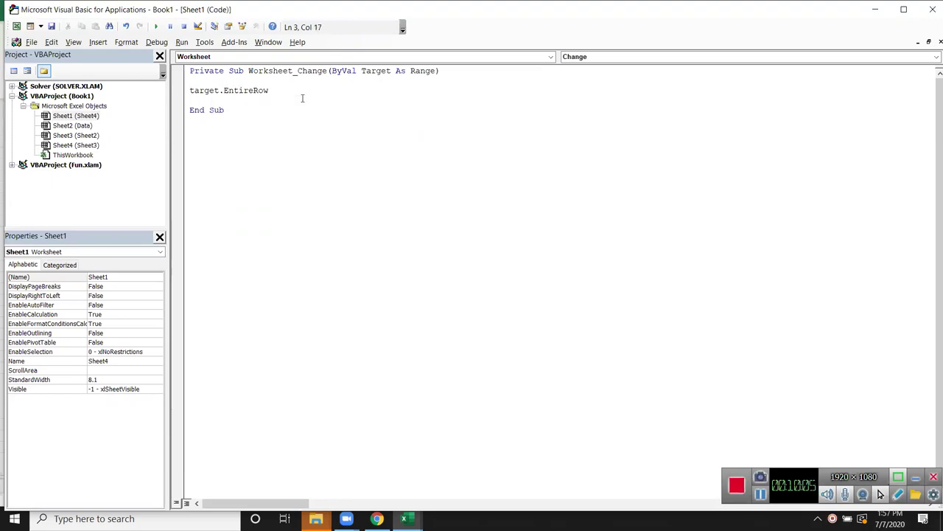
text(.co)
key(Tab)
key(Return)
text(sheet)
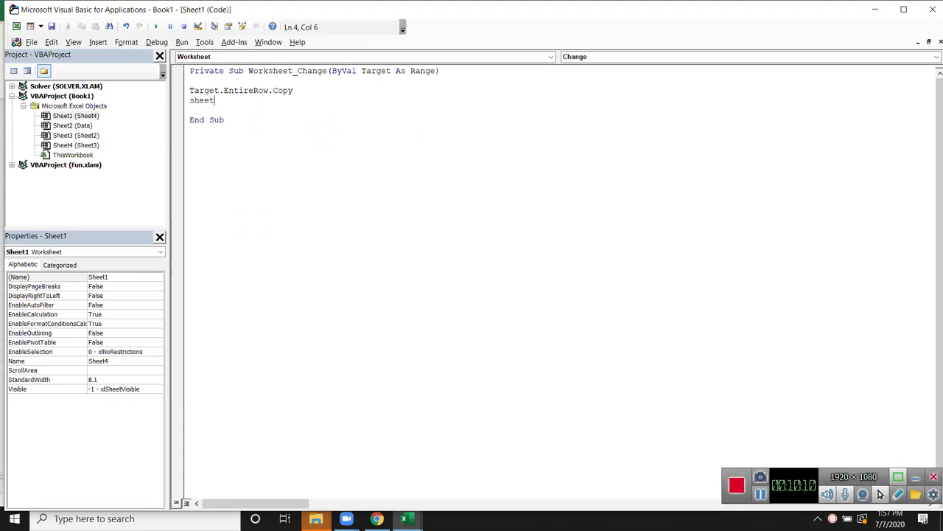
text(s)
text(("Data)
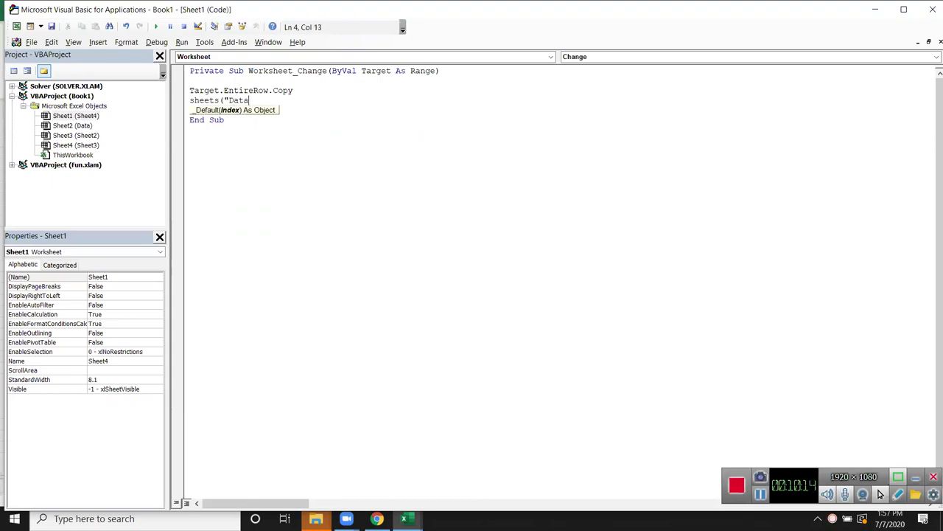
text(").select)
key(Return)
Step: Add Range("A65000").End(xlUp).Offset(1,0).PasteSpecial xlPasteValues as the paste line
text(range("A65000")
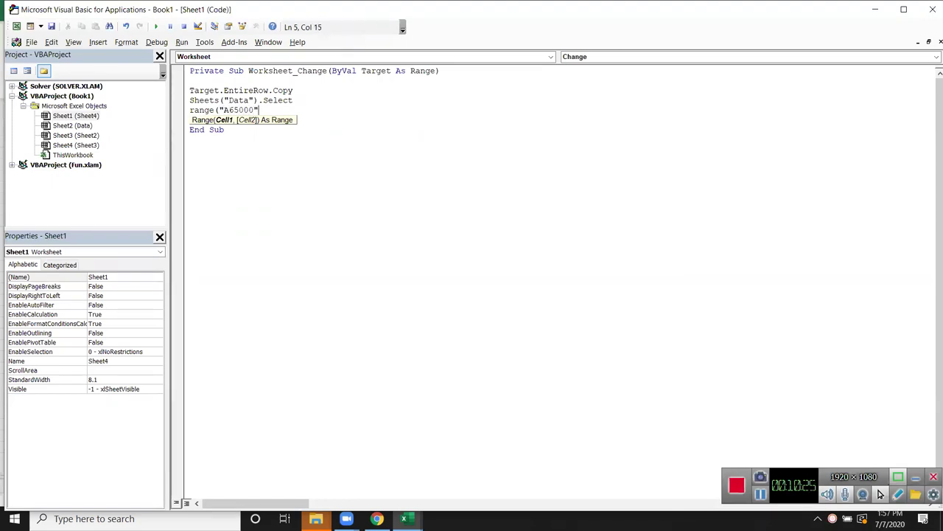
text().en)
key(Tab)
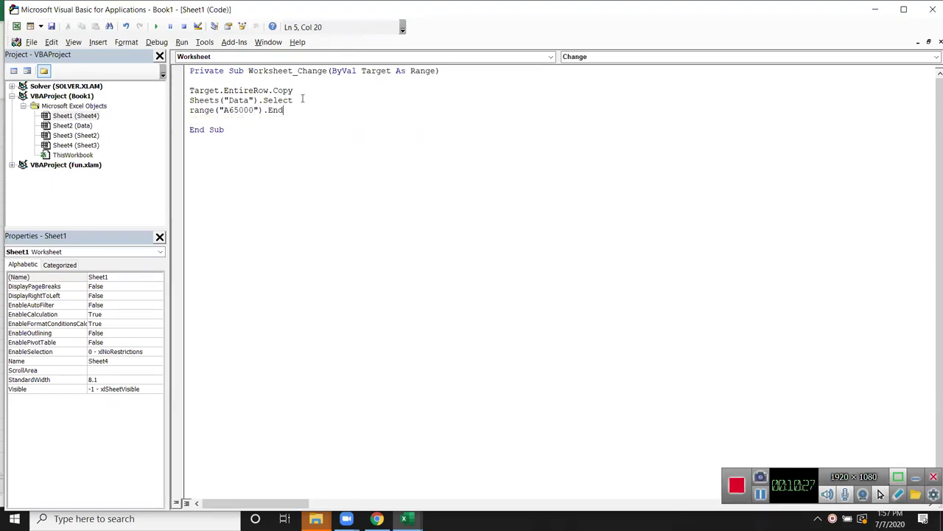
text((xlu)
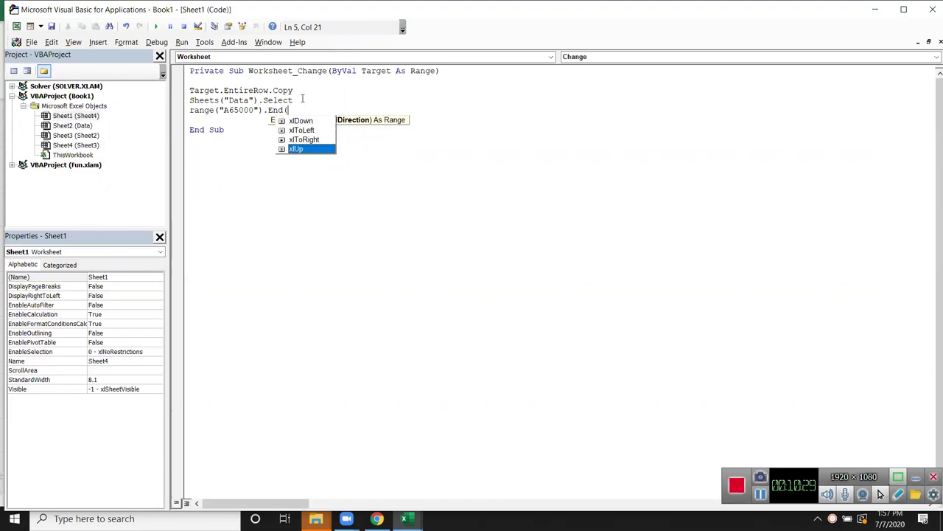
key(Tab)
text())
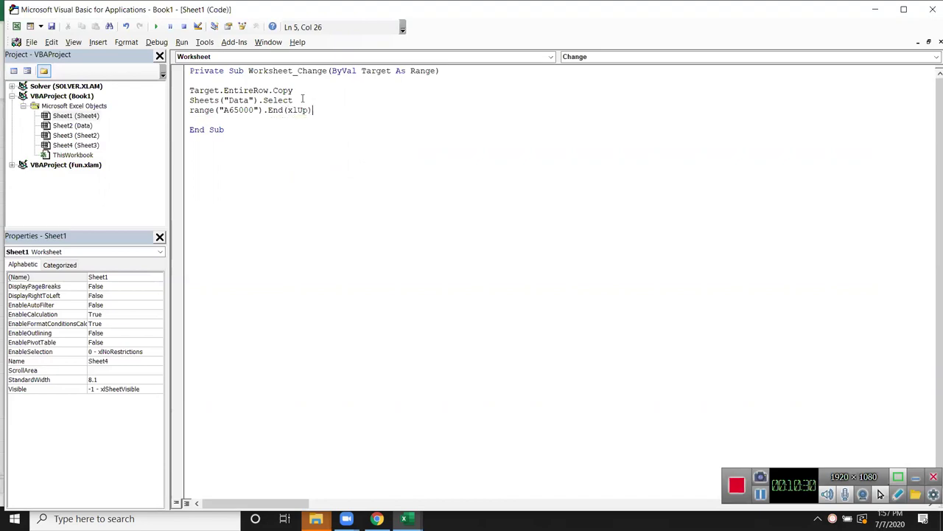
text(.of)
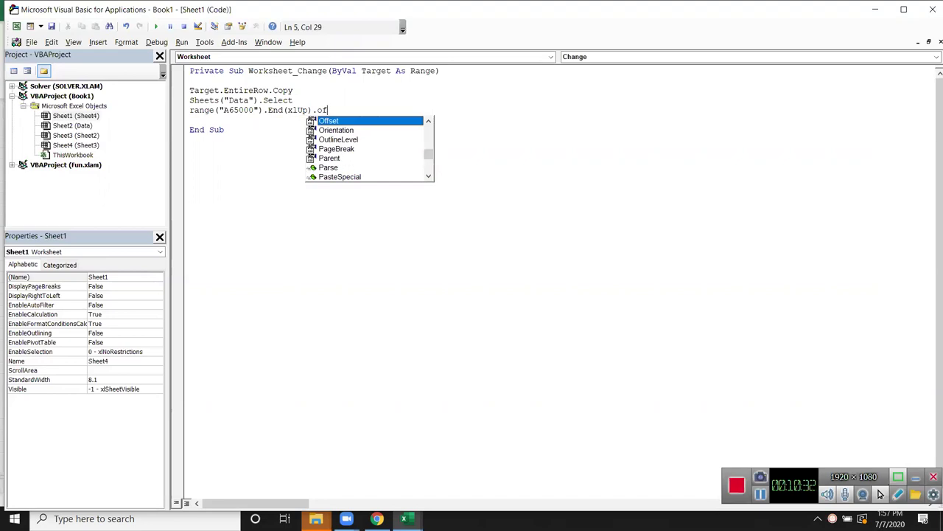
key(Tab)
text(()
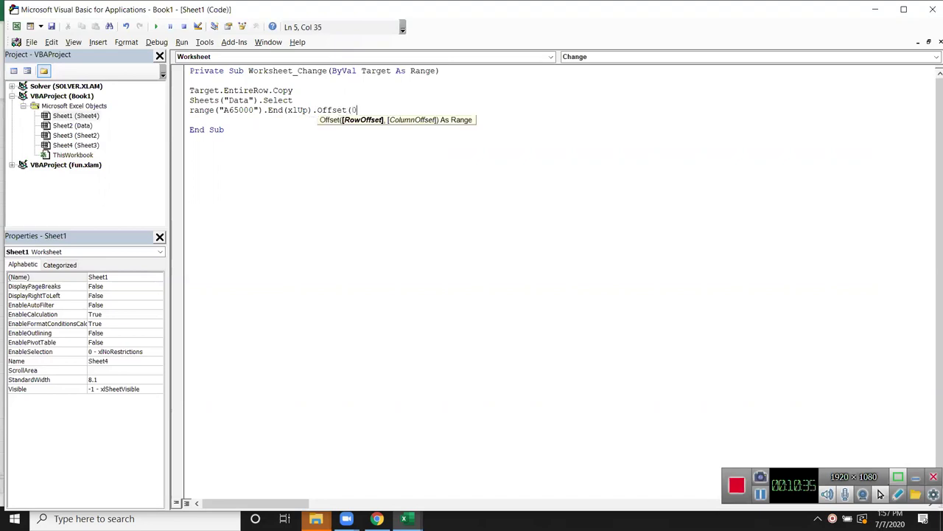
text(1,0))
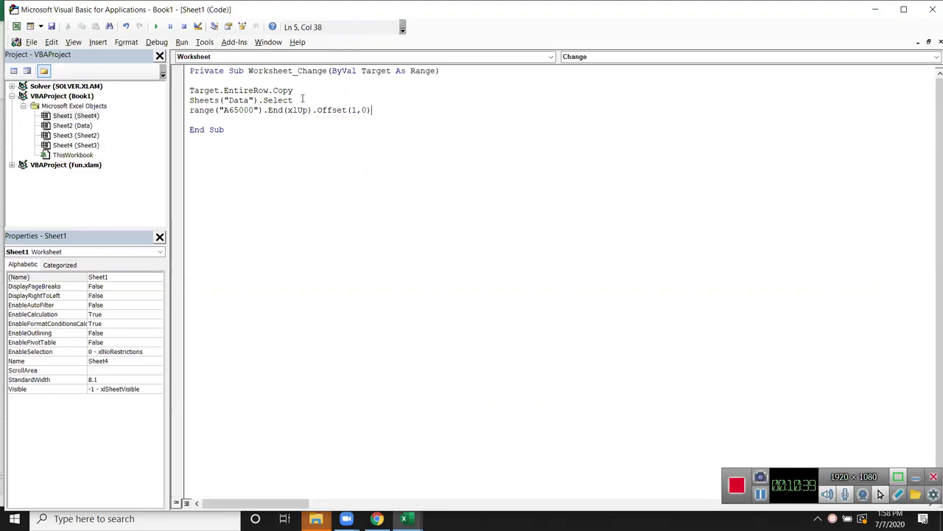
text(.pas)
key(Tab)
key(Down)
key(Down)
key(Down)
key(Down)
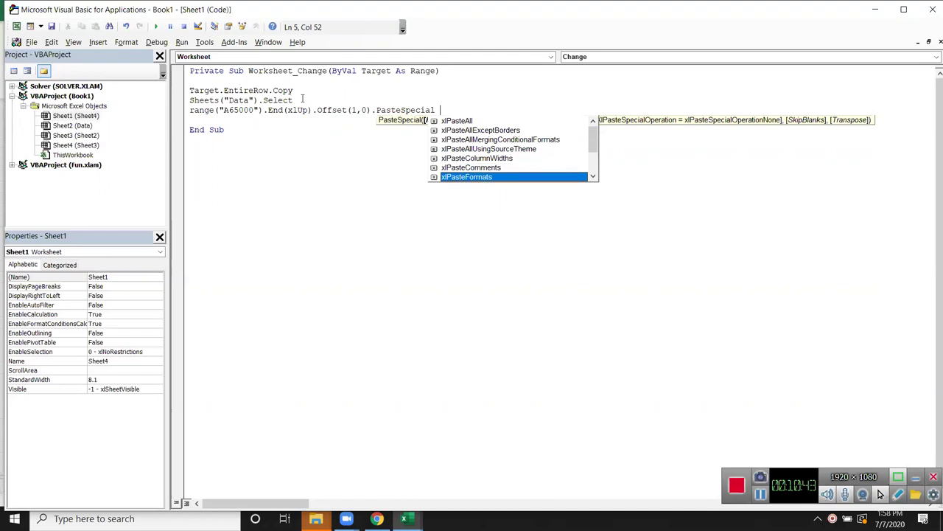
key(Down)
key(Down)
key(Down)
key(Down)
key(Down)
key(Up)
key(Tab)
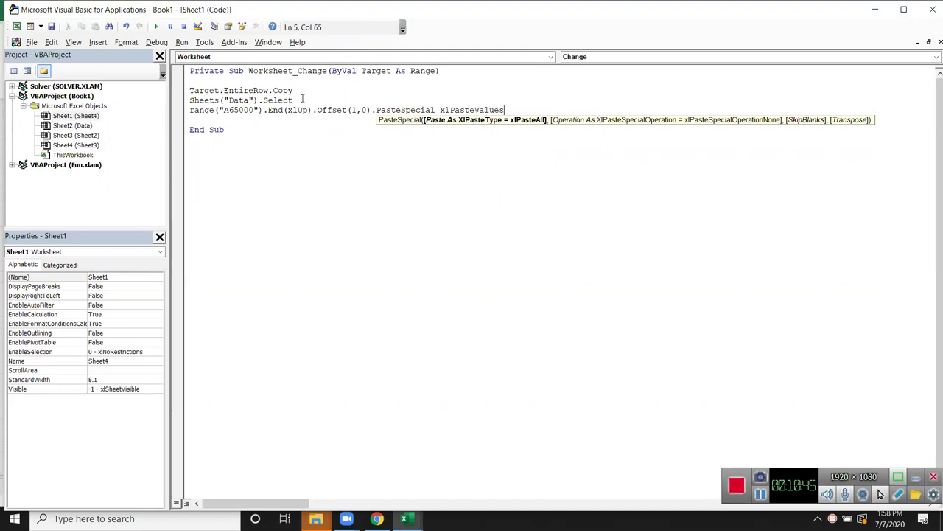
key(Return)
Step: Add ActiveCell.EntireRow.Delete as the final macro line
text(activecell.)
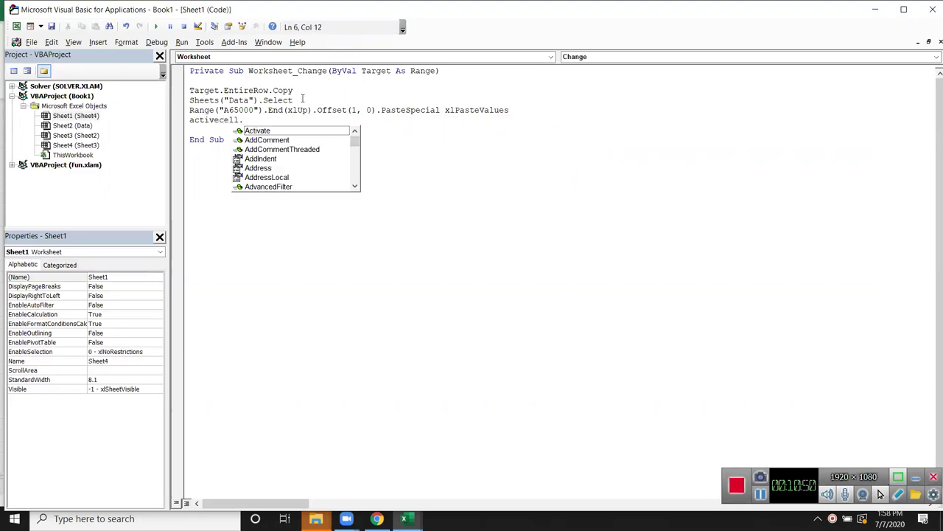
text(en)
key(Down)
key(Down)
key(Tab)
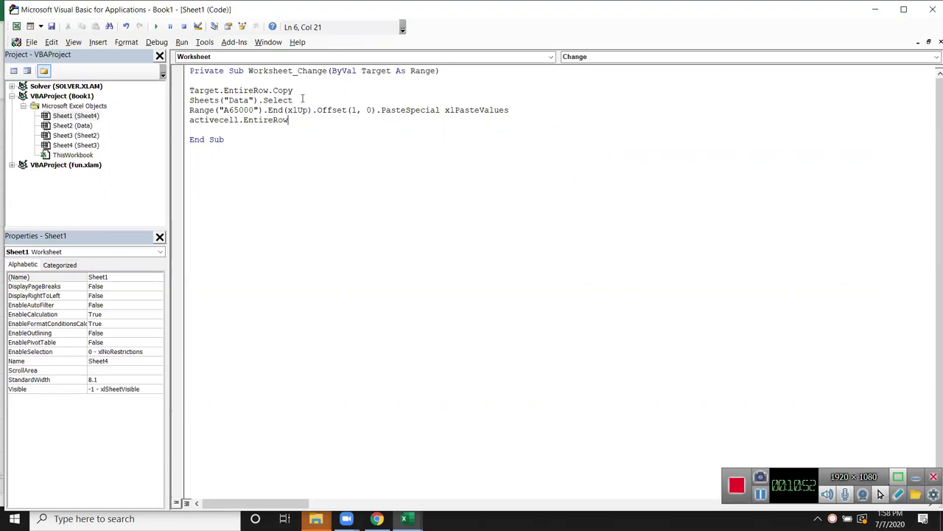
text(.de)
key(Tab)
Step: Prefix the paste line's Range call with Sheets("Data")
mouse_move(263, 100)
mouse_down()
mouse_move(199, 100)
mouse_move(189, 110)
mouse_up()
key(ctrl+c)
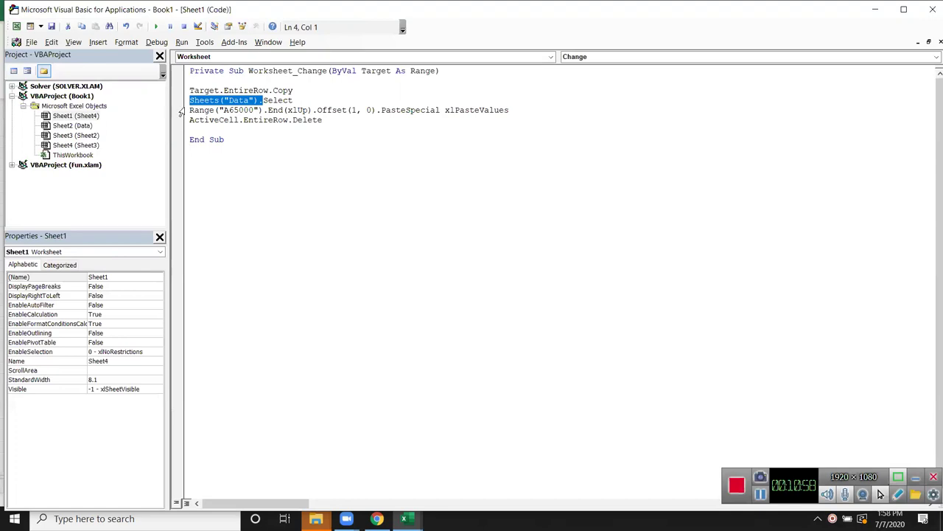
click(189, 110)
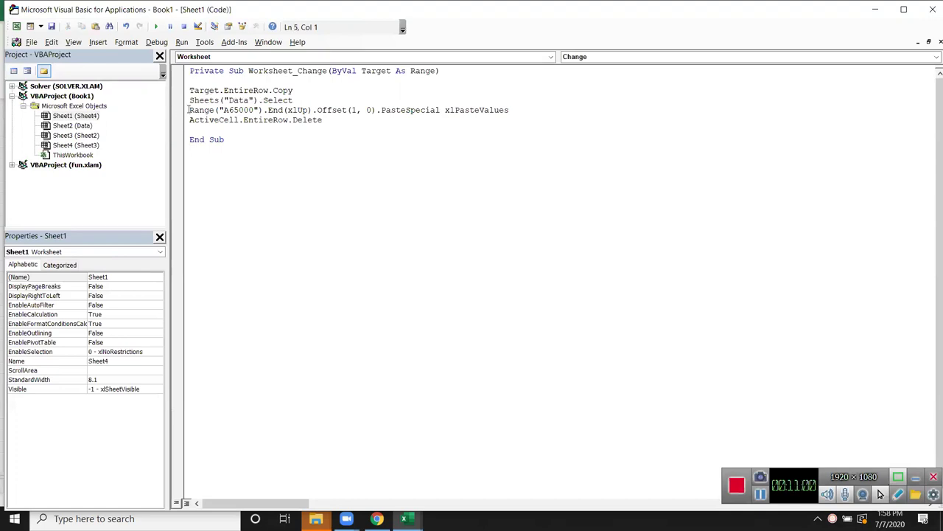
key(ctrl+v)
click(231, 129)
click(267, 139)
Step: Insert a Sheets("Data").Select line above ActiveCell.EntireRow.Delete and return to Excel
drag(293, 100, 189, 101)
key(ctrl+c)
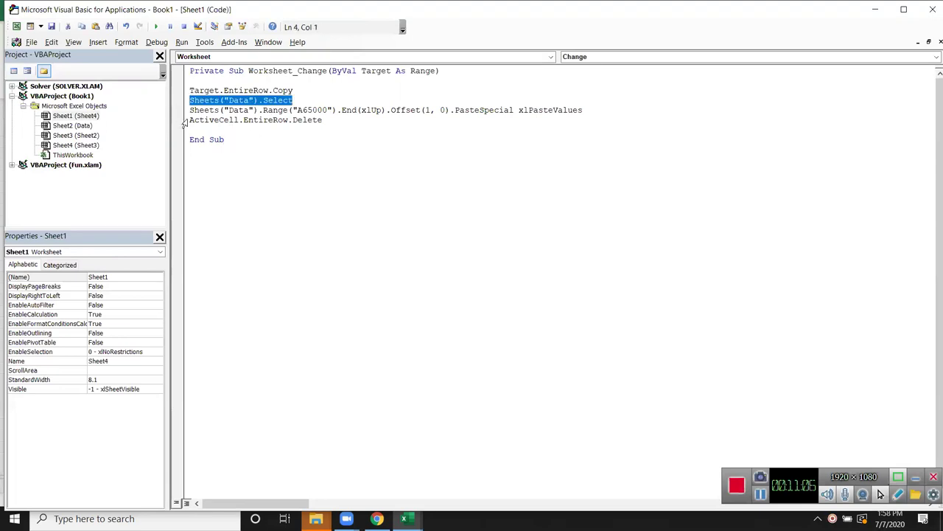
click(190, 119)
key(Return)
key(Up)
key(ctrl+v)
click(258, 160)
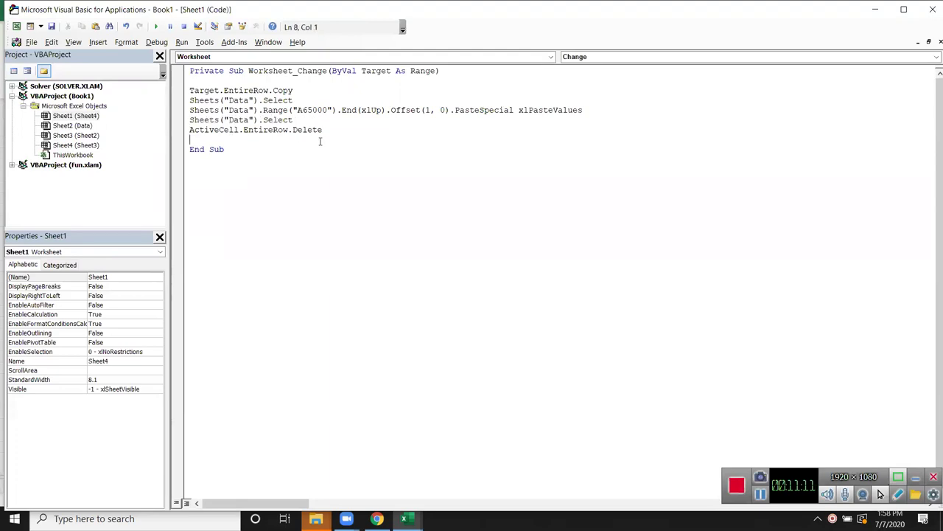
key(alt+F11)
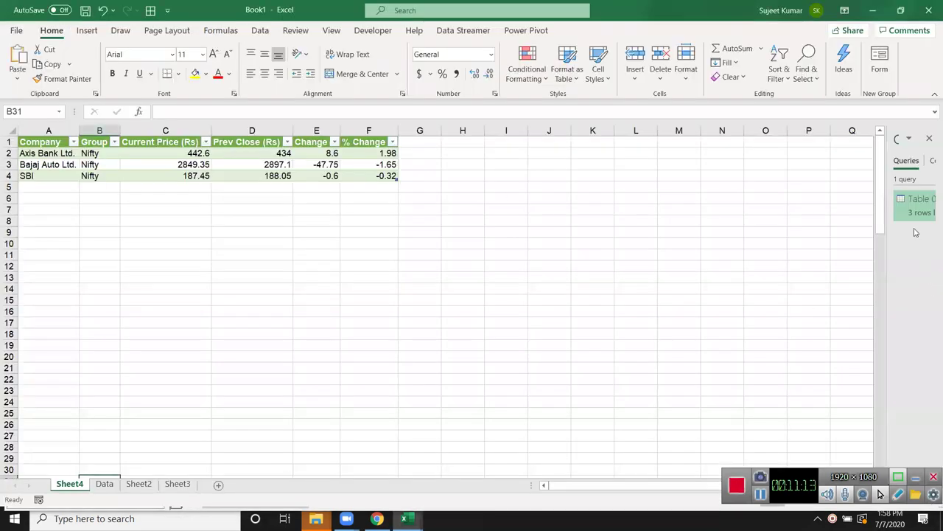
Step: Set the Table 0 query's properties to refresh automatically every 2 minutes
right_click(913, 215)
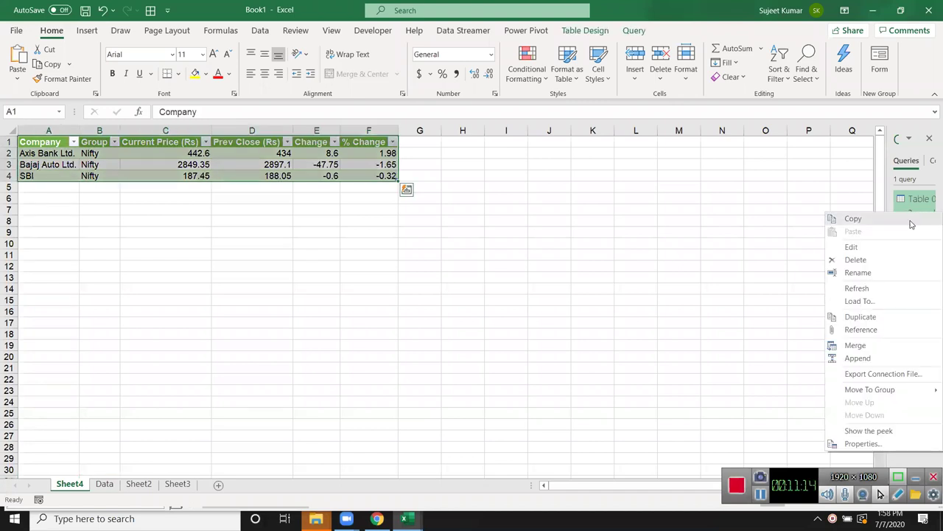
click(886, 444)
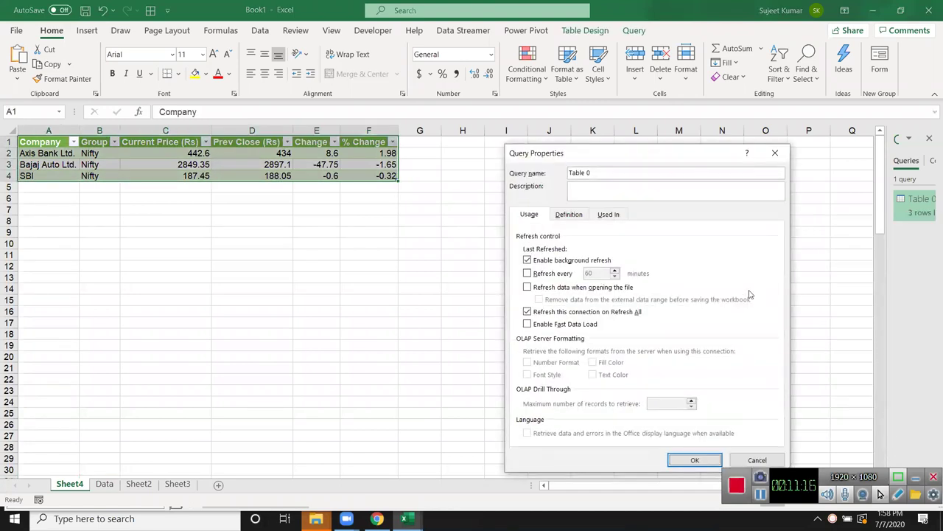
click(527, 274)
double_click(606, 278)
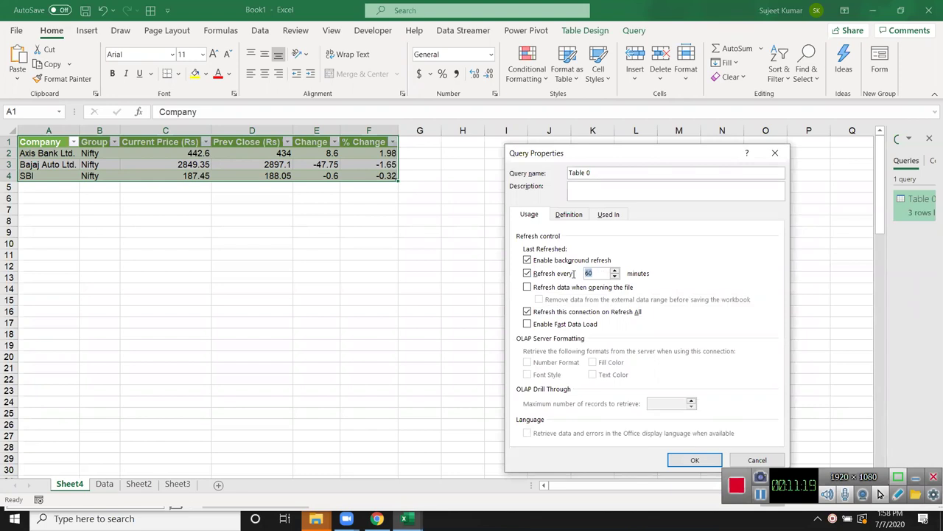
text(2)
drag(564, 154, 497, 100)
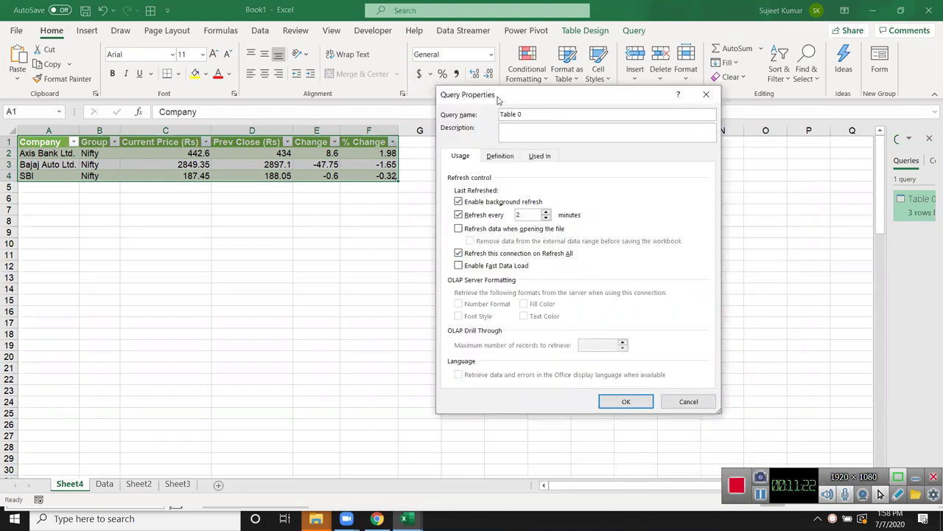
click(625, 402)
Step: Select Bajaj Auto's price in C3 and wait for the refresh to show 2849
click(188, 165)
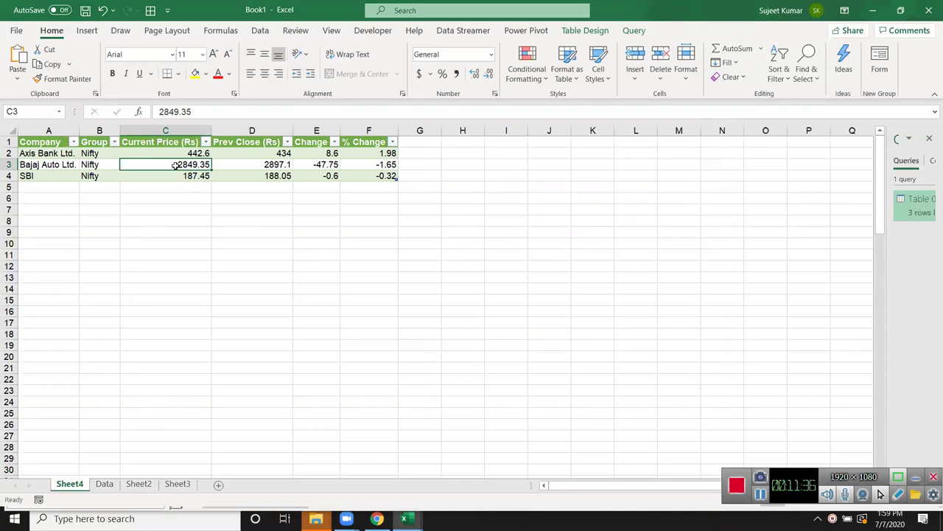
click(761, 494)
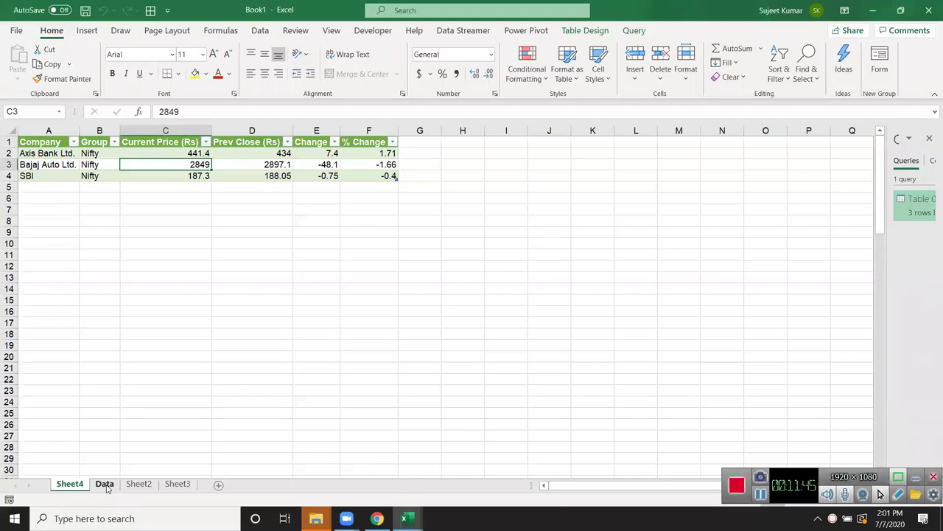
Step: Delete the two empty rows under the Data sheet's header, then return to the macro code
click(105, 484)
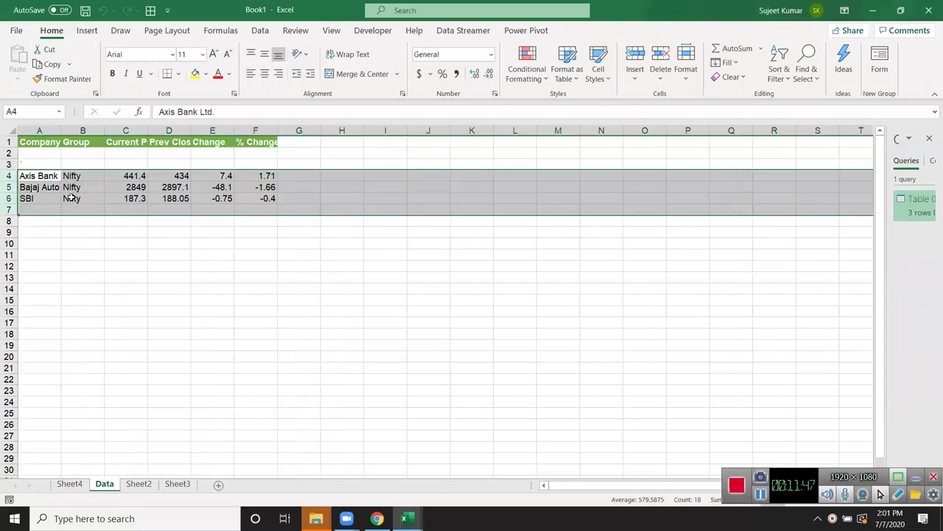
drag(7, 153, 6, 160)
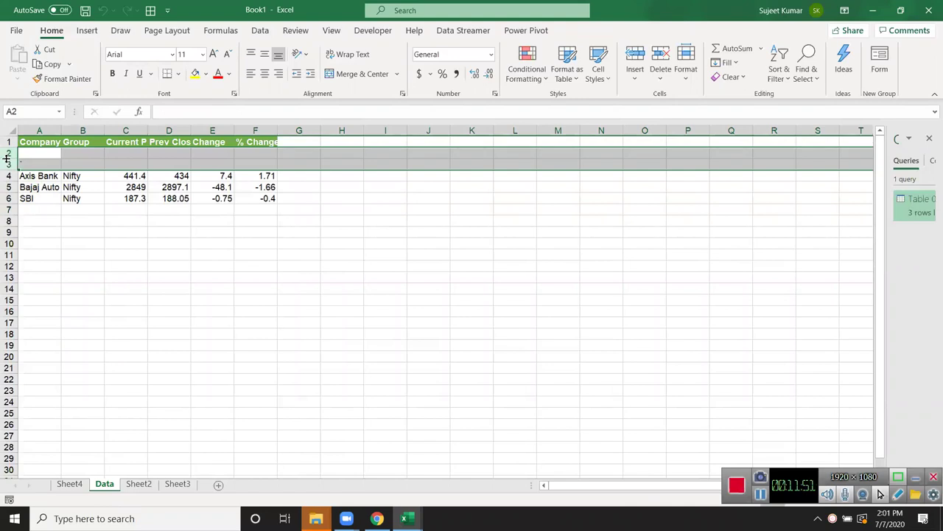
key(ctrl+minus)
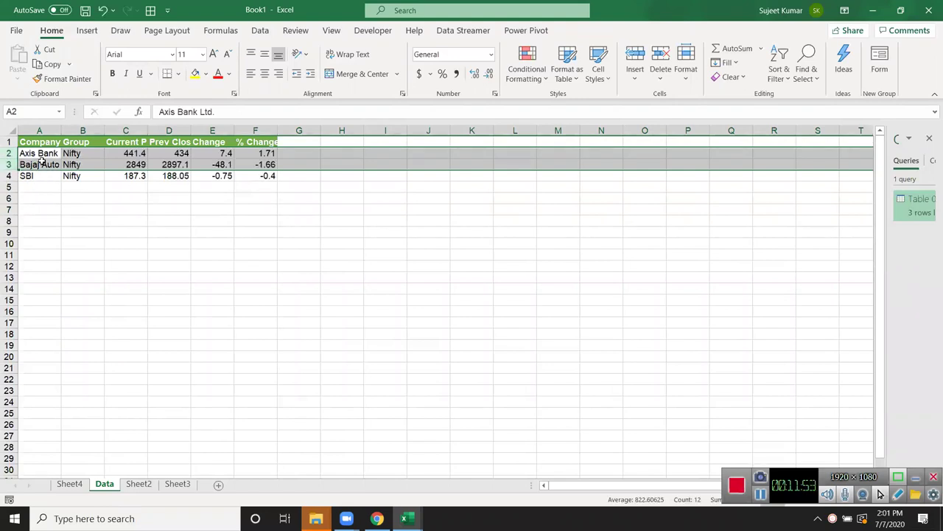
click(42, 161)
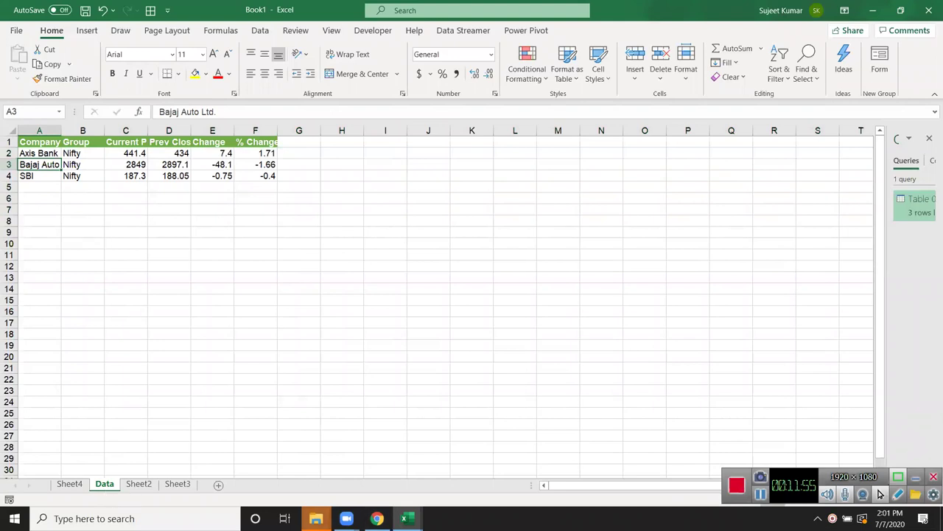
mouse_move(404, 518)
click(464, 471)
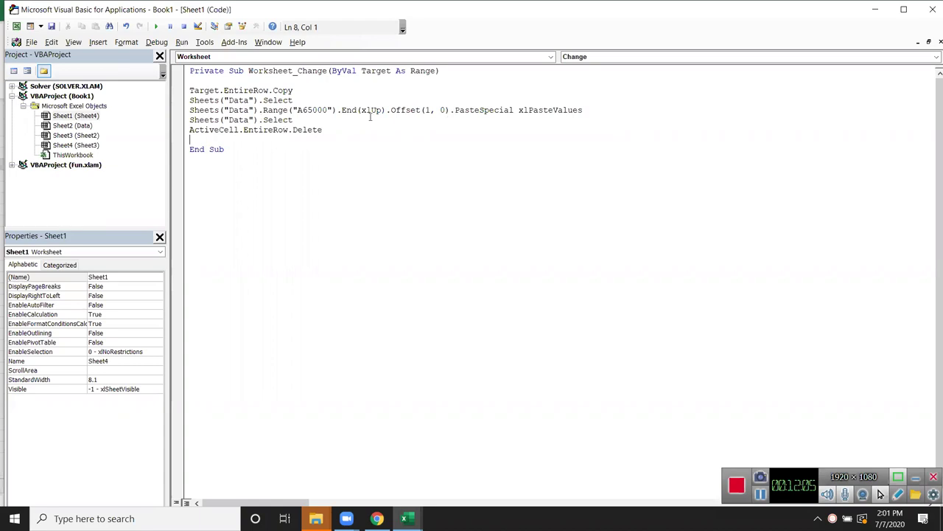
Step: Review the Select and Delete calls on lines 6 and 7 of the macro
double_click(302, 120)
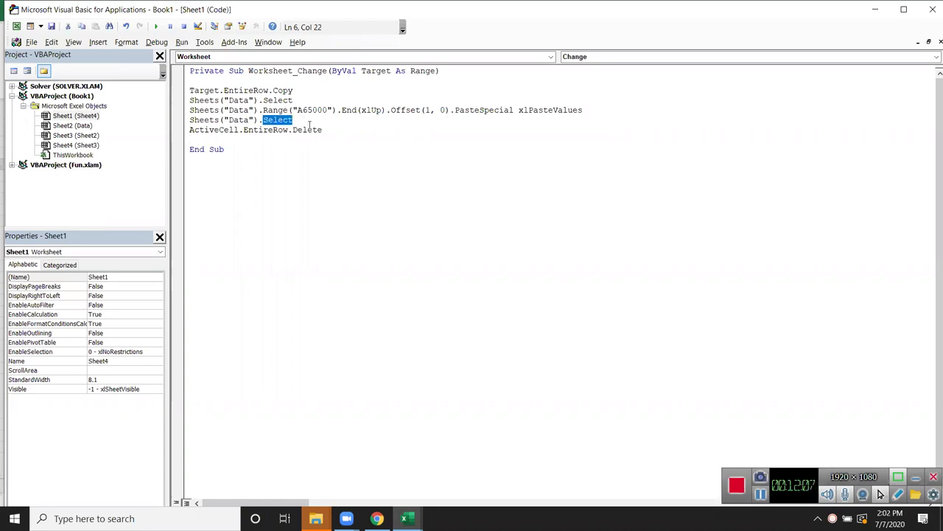
double_click(321, 130)
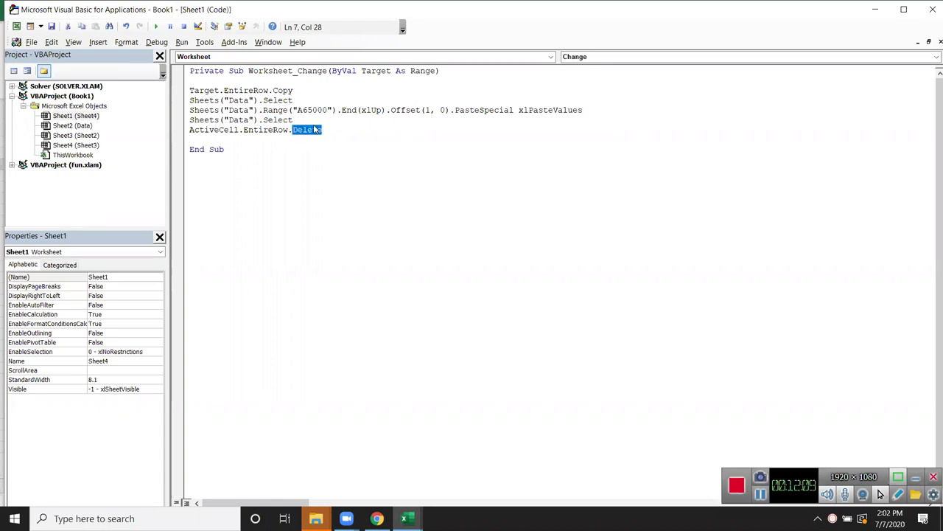
click(284, 145)
click(275, 130)
click(275, 140)
Step: Compare Sheet4's live stock table with the rows copied to the Data sheet
key(alt+Tab)
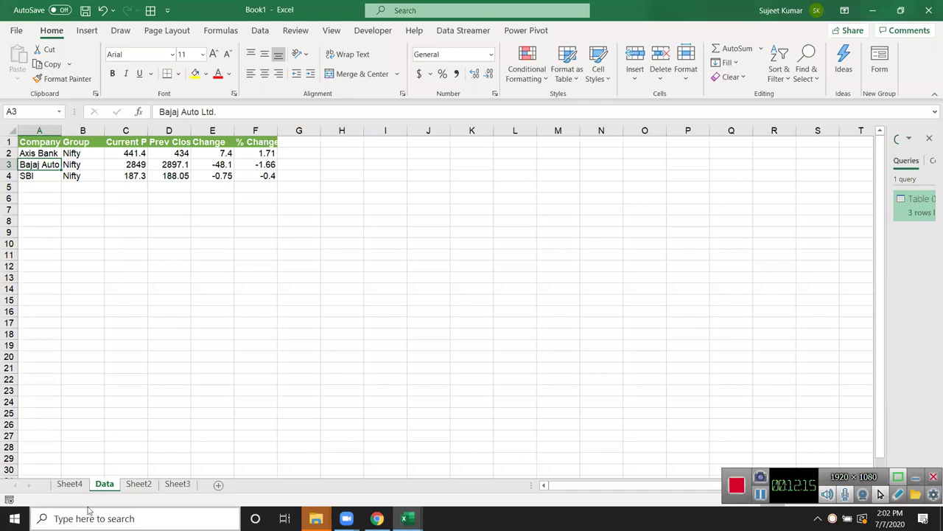
click(78, 490)
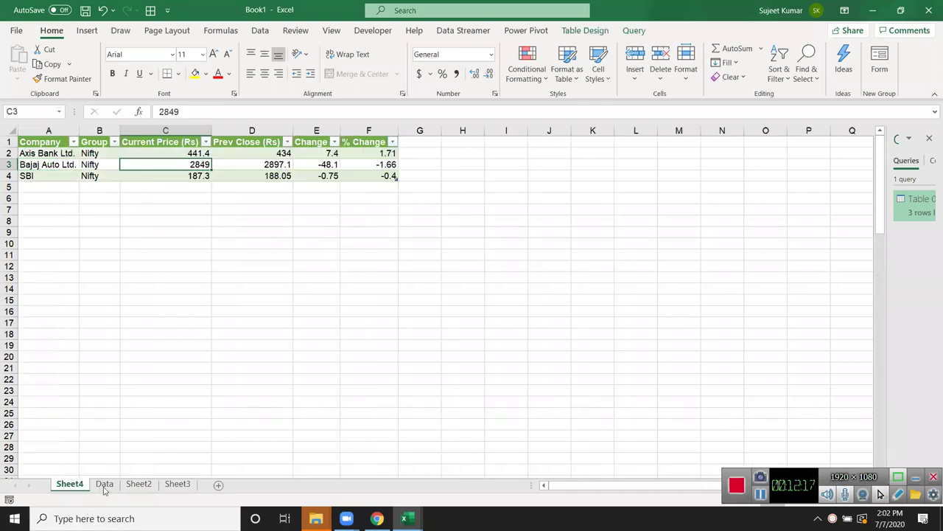
click(104, 487)
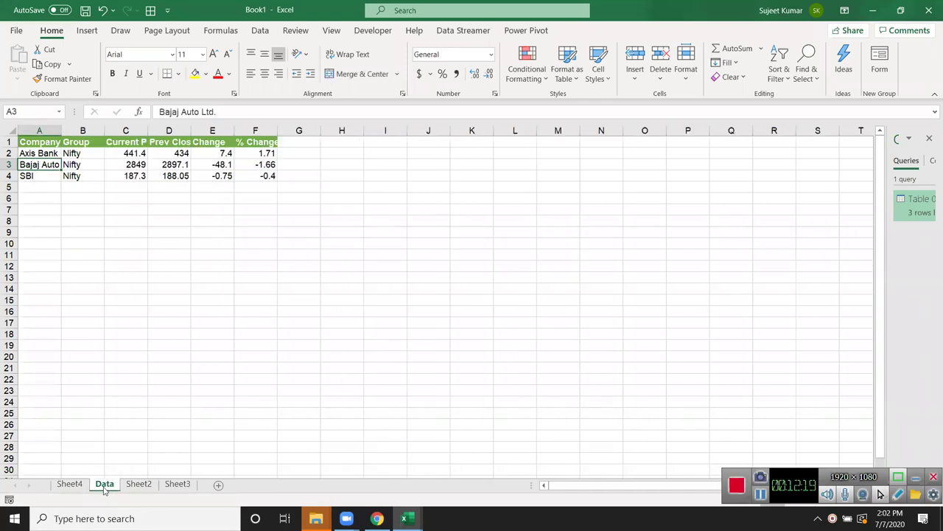
click(73, 486)
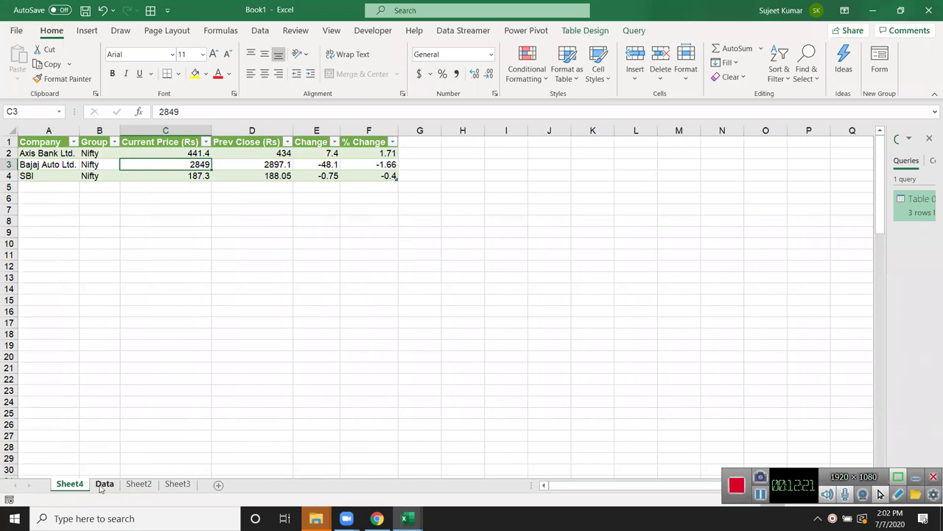
click(104, 488)
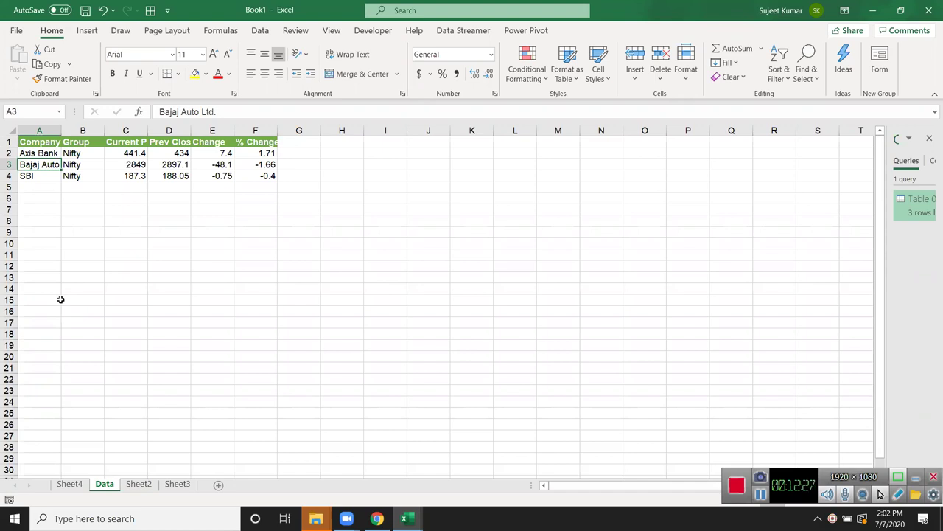
Step: Check the last row of the Data sheet, then minimize all windows to the desktop
key(alt+F11)
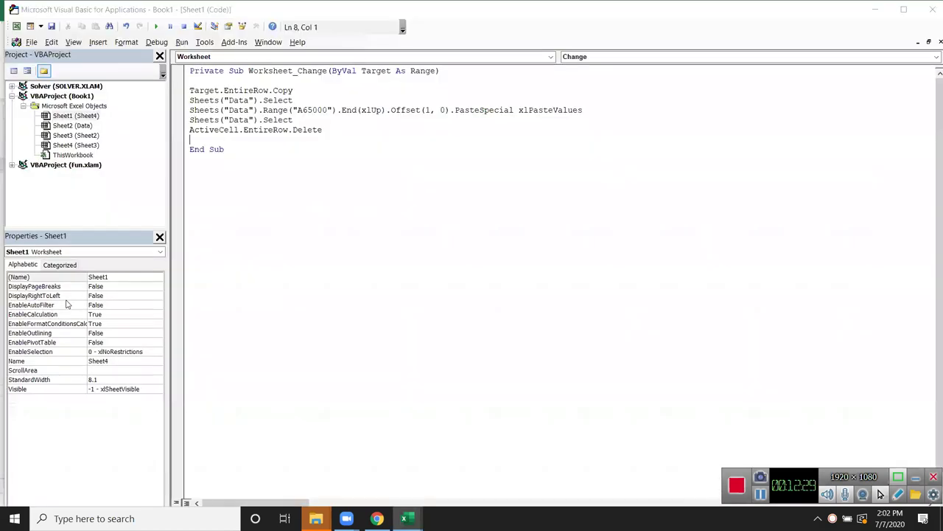
key(alt+F11)
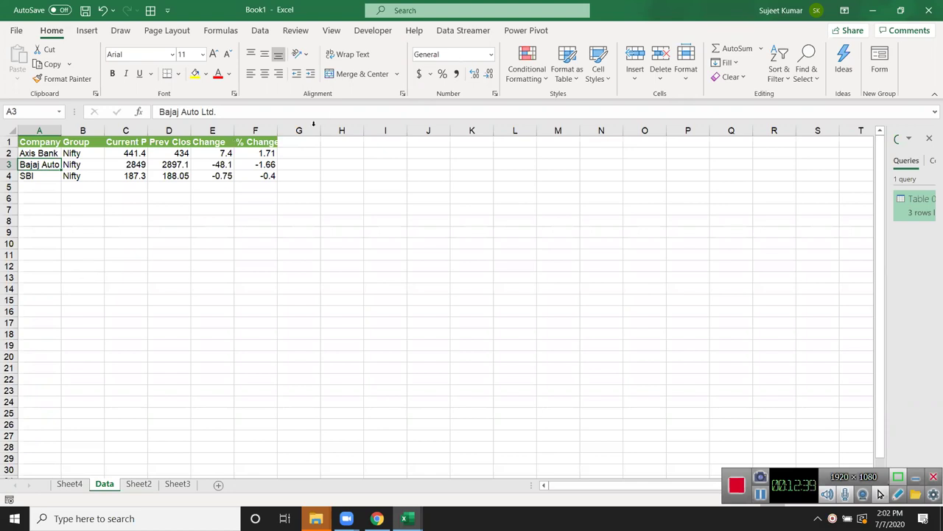
key(ctrl+End)
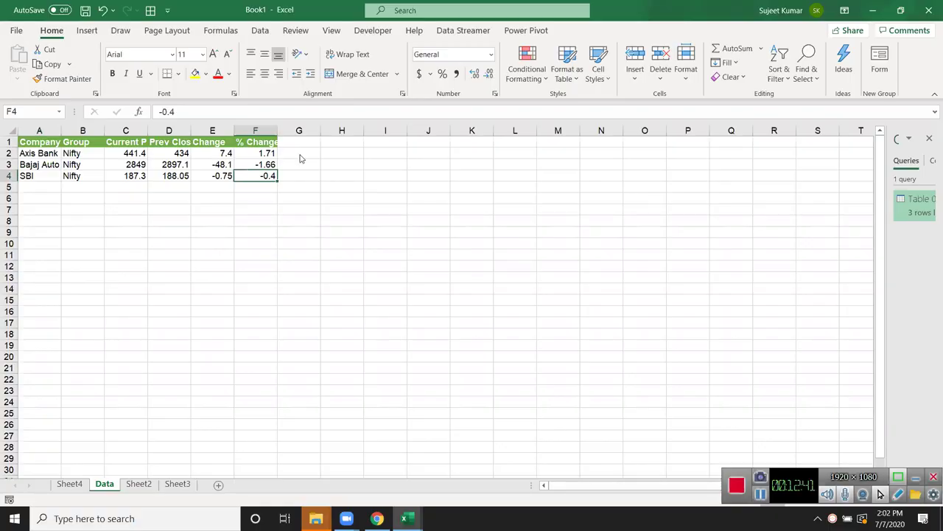
key(super+d)
drag(697, 103, 887, 151)
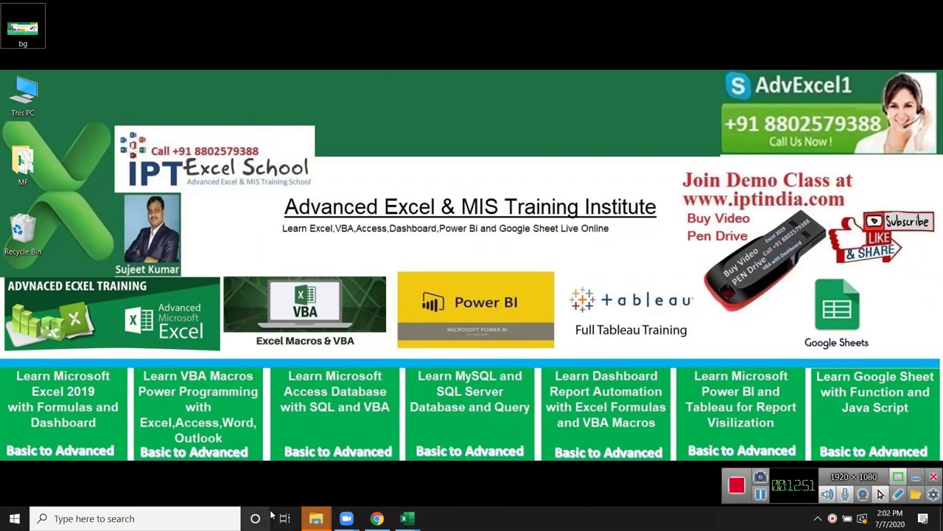
click(728, 480)
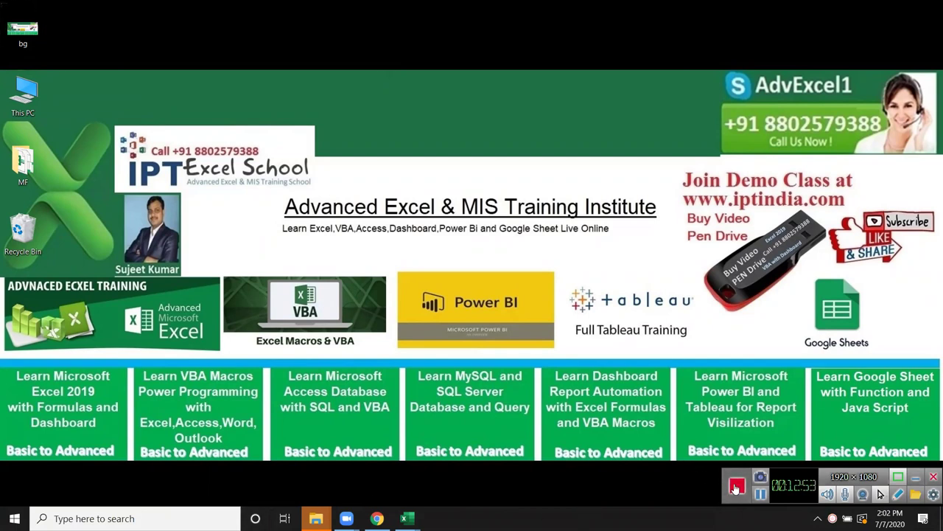
key(F12)
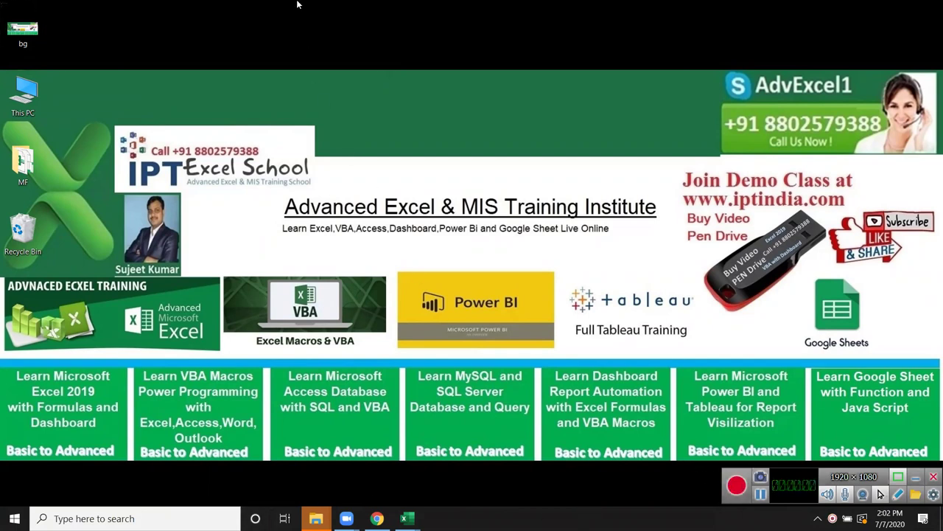